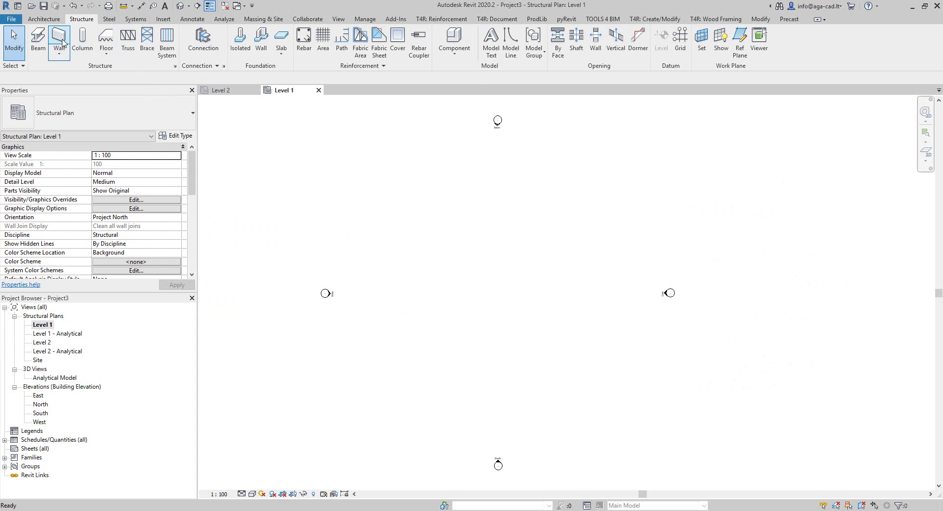
Draw a 6000 mm Generic - 200mm structural wall on Level 1 with base offset 0
{"action": "left_click", "coordinate": [59, 38]}
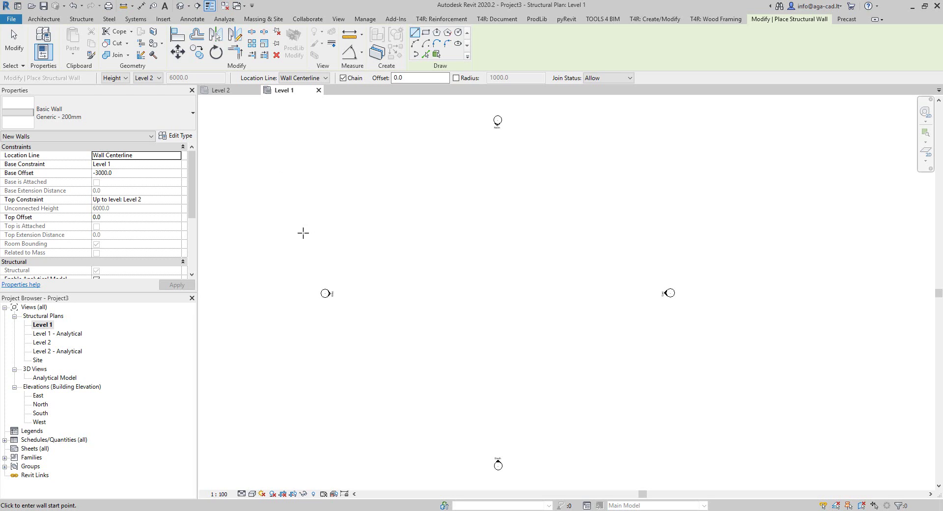
{"action": "left_click", "coordinate": [138, 172]}
{"action": "type", "text": "0"}
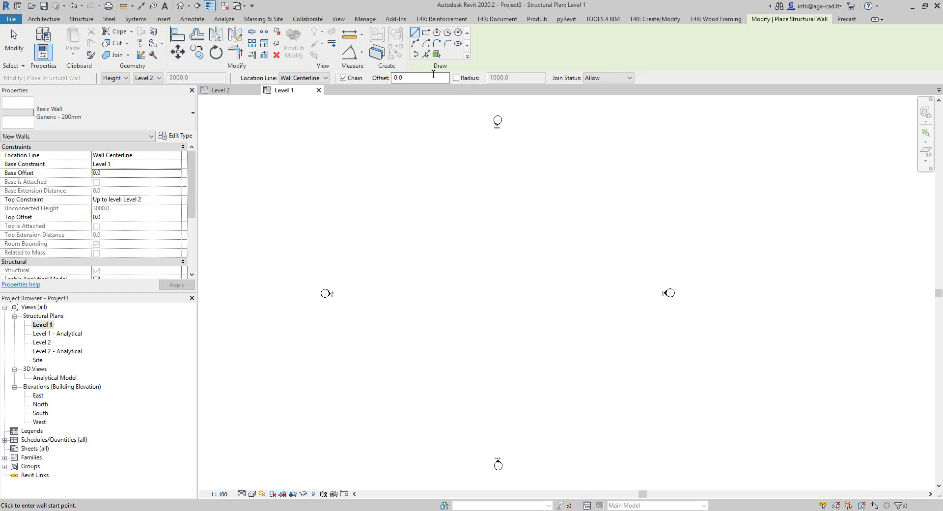
{"action": "left_click", "coordinate": [479, 288]}
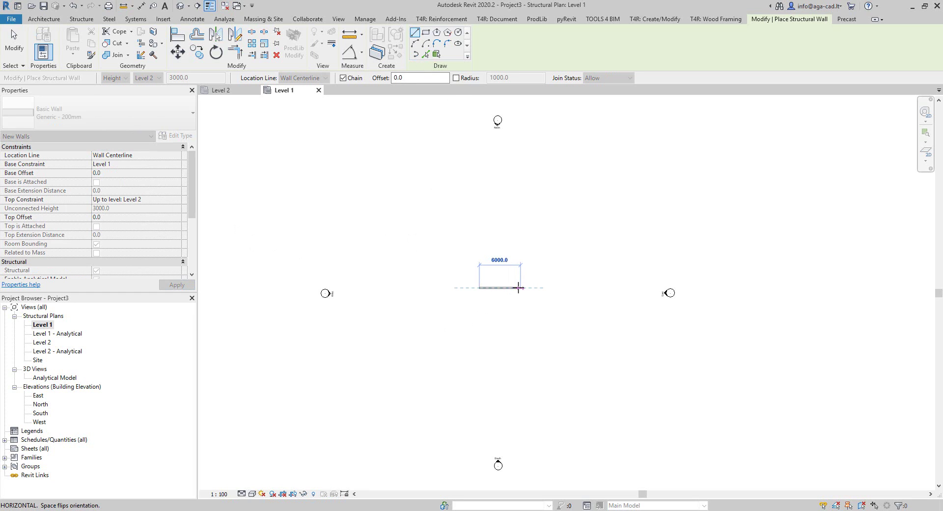
{"action": "left_click", "coordinate": [514, 287]}
{"action": "key", "text": "Escape"}
{"action": "key", "text": "Escape"}
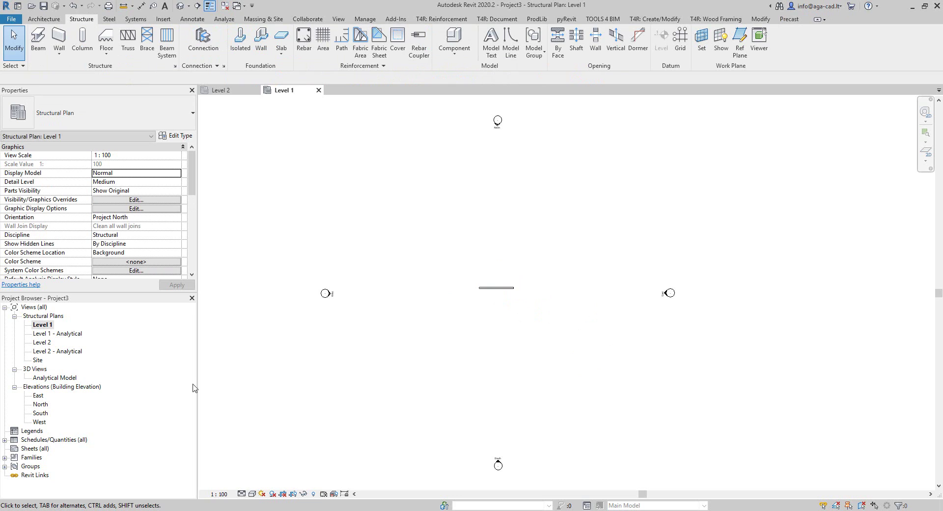
In the South elevation, copy Level 2 to create Levels 3, 4 and 5 at 6.000, 9.000 and 12.000
{"action": "double_click", "coordinate": [497, 461]}
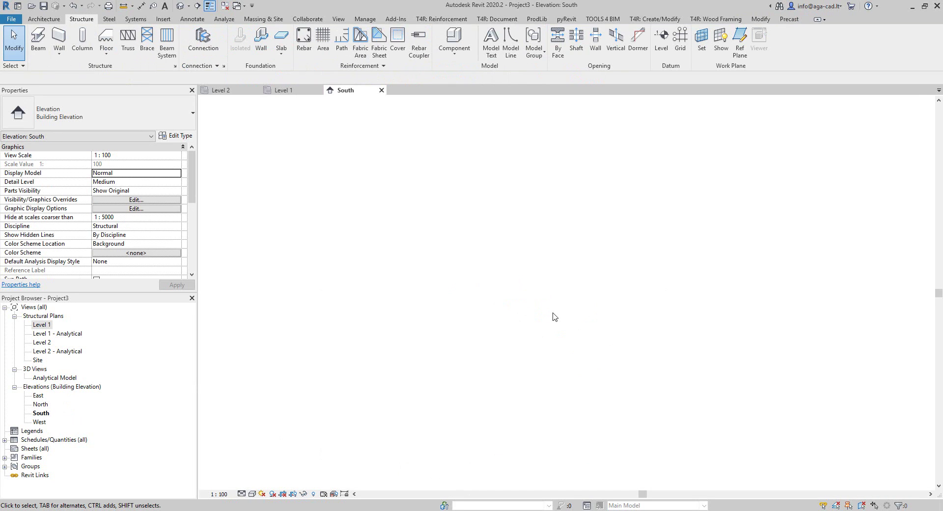
{"action": "scroll", "coordinate": [502, 370], "scroll_direction": "up", "scroll_amount": 2}
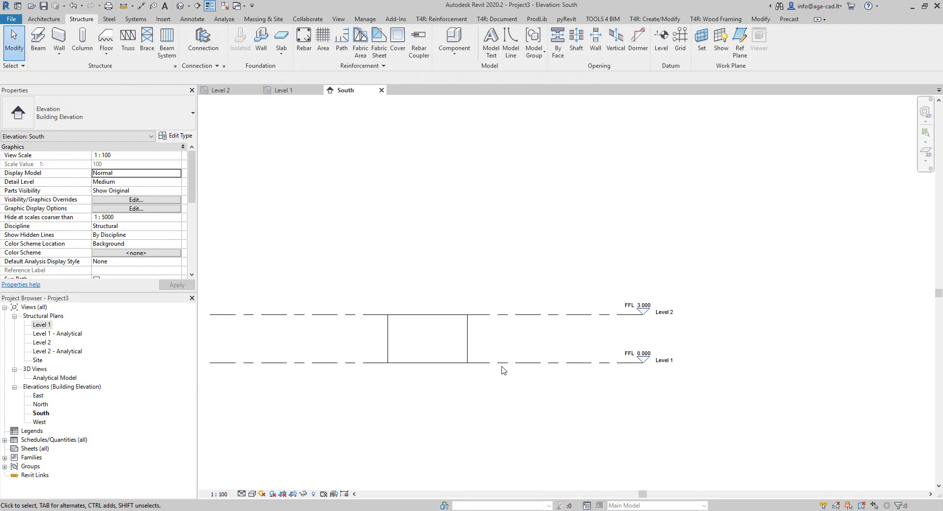
{"action": "left_click", "coordinate": [508, 317]}
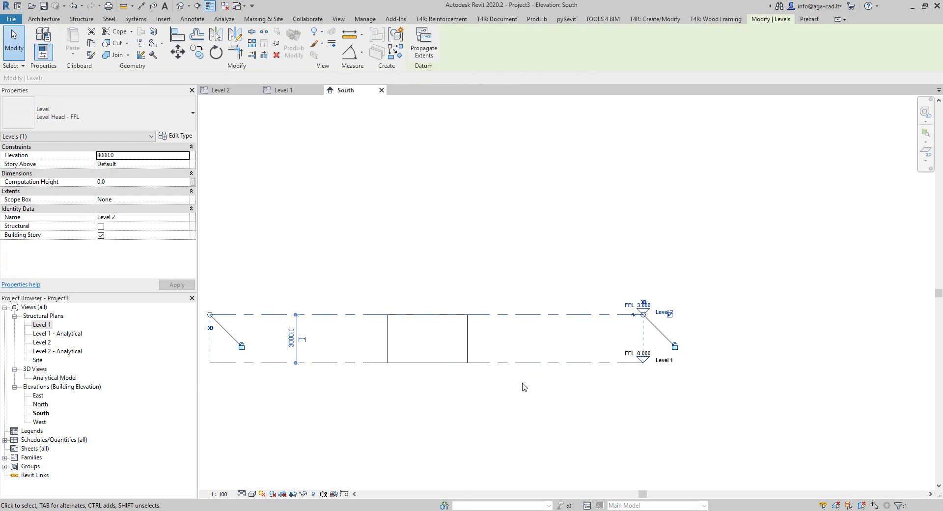
{"action": "left_click", "coordinate": [196, 52]}
{"action": "left_click", "coordinate": [518, 363]}
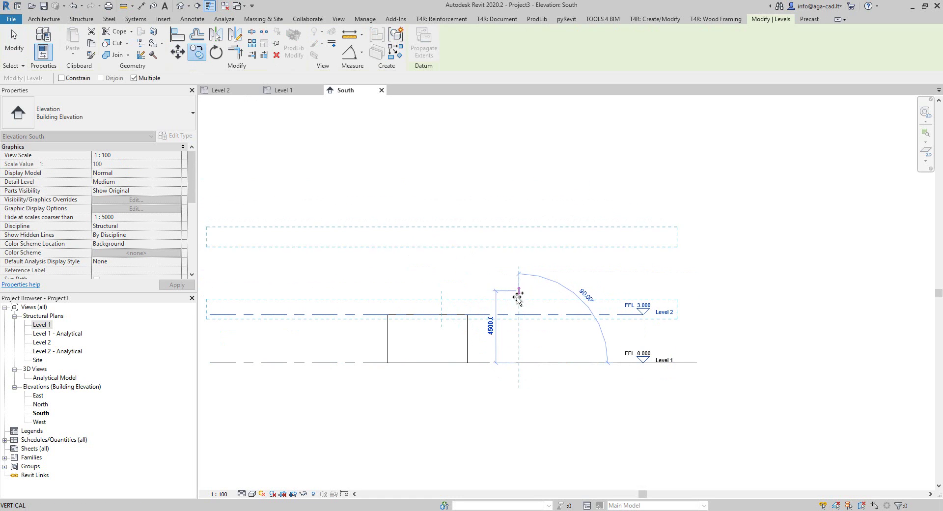
{"action": "left_click", "coordinate": [518, 314]}
{"action": "left_click", "coordinate": [520, 224]}
{"action": "left_click", "coordinate": [522, 219]}
{"action": "key", "text": "Escape"}
{"action": "key", "text": "Escape"}
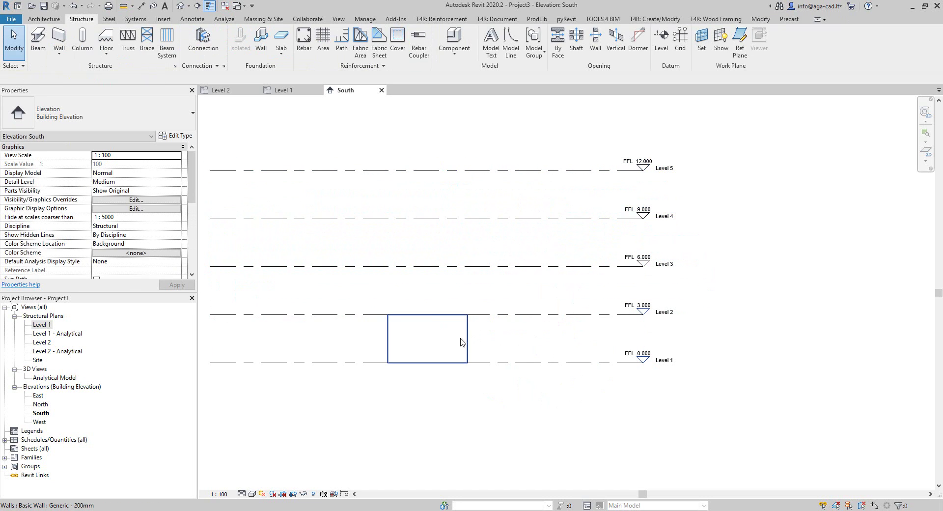
Stretch the wall's top up to Level 5
{"action": "left_click", "coordinate": [458, 338]}
{"action": "left_click_drag", "start_coordinate": [427, 315], "coordinate": [430, 171]}
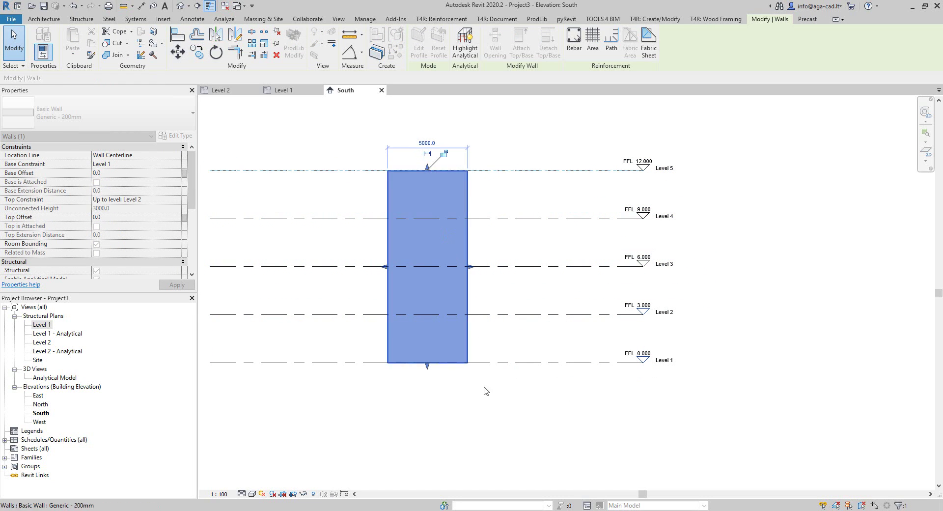
{"action": "left_click", "coordinate": [482, 389]}
{"action": "scroll", "coordinate": [339, 373], "scroll_direction": "down", "scroll_amount": 1}
{"action": "scroll", "coordinate": [461, 372], "scroll_direction": "up", "scroll_amount": 1}
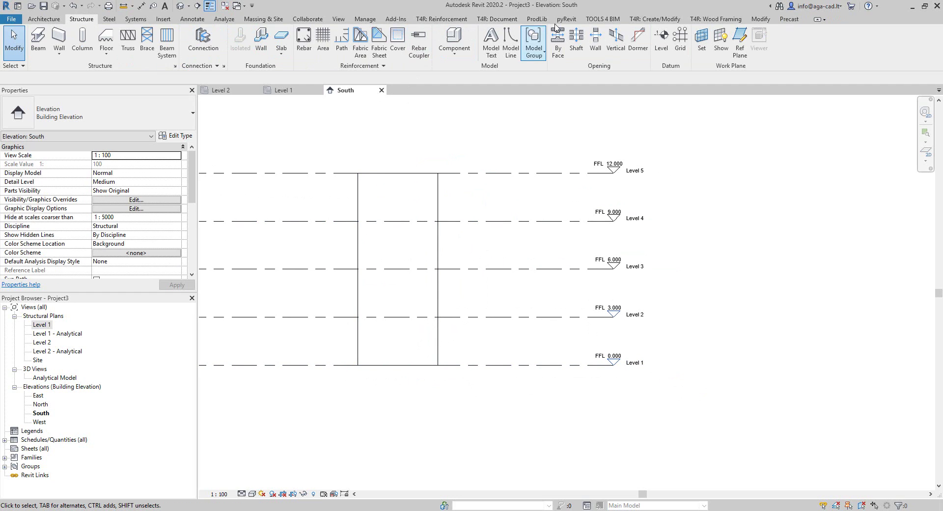
Open the Split Walls menu from the TOOLS 4 BIM Precast Concrete Smart Walls tools
{"action": "left_click", "coordinate": [595, 20]}
{"action": "left_click", "coordinate": [18, 38]}
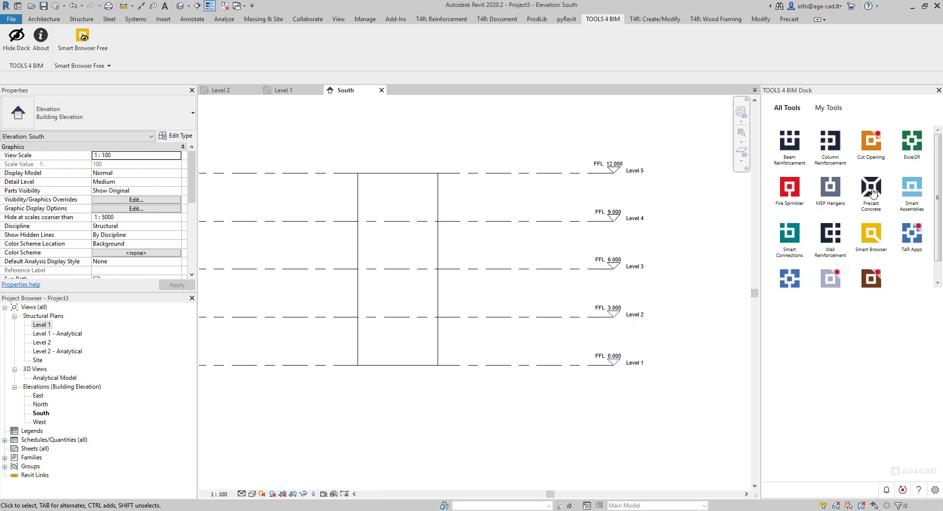
{"action": "left_click", "coordinate": [871, 192]}
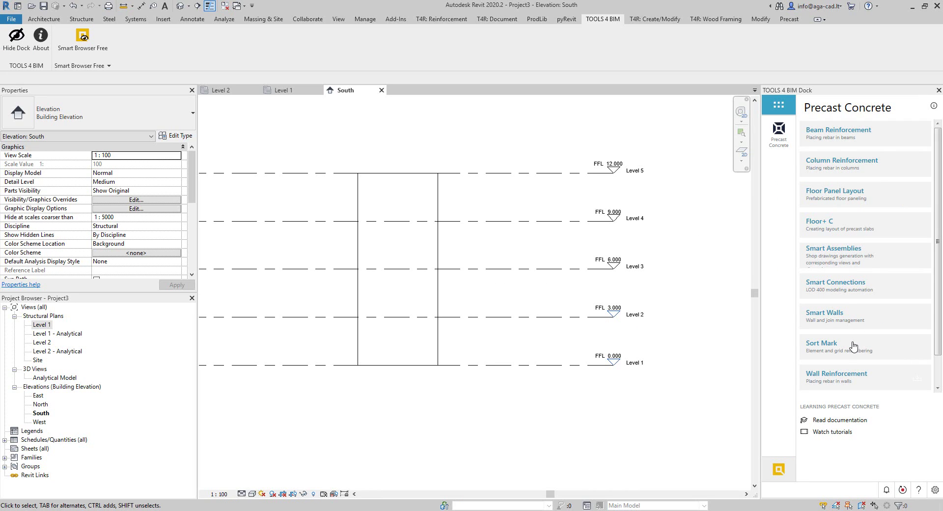
{"action": "left_click", "coordinate": [844, 316]}
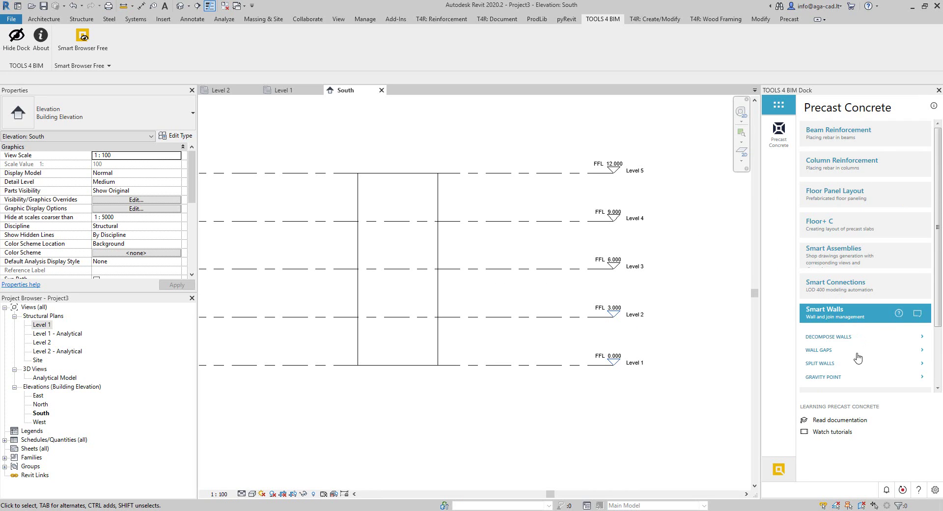
{"action": "left_click", "coordinate": [842, 376]}
{"action": "left_click", "coordinate": [828, 333]}
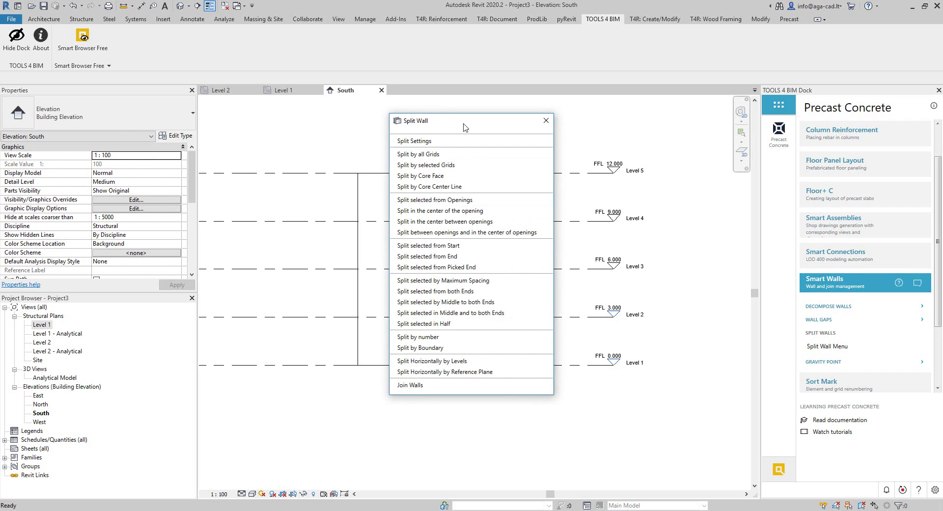
{"action": "left_click_drag", "start_coordinate": [464, 128], "coordinate": [586, 136]}
Split the wall horizontally by Levels 2, 3 and 4
{"action": "left_click", "coordinate": [438, 307]}
{"action": "left_click", "coordinate": [487, 350]}
{"action": "left_click", "coordinate": [440, 352]}
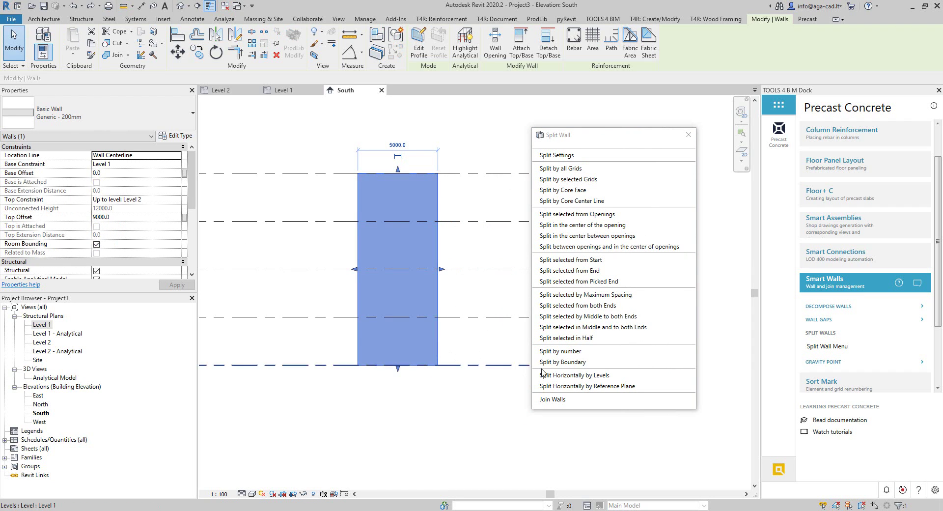
{"action": "left_click", "coordinate": [564, 375]}
{"action": "left_click", "coordinate": [418, 320]}
{"action": "left_click", "coordinate": [417, 306]}
{"action": "left_click", "coordinate": [418, 294]}
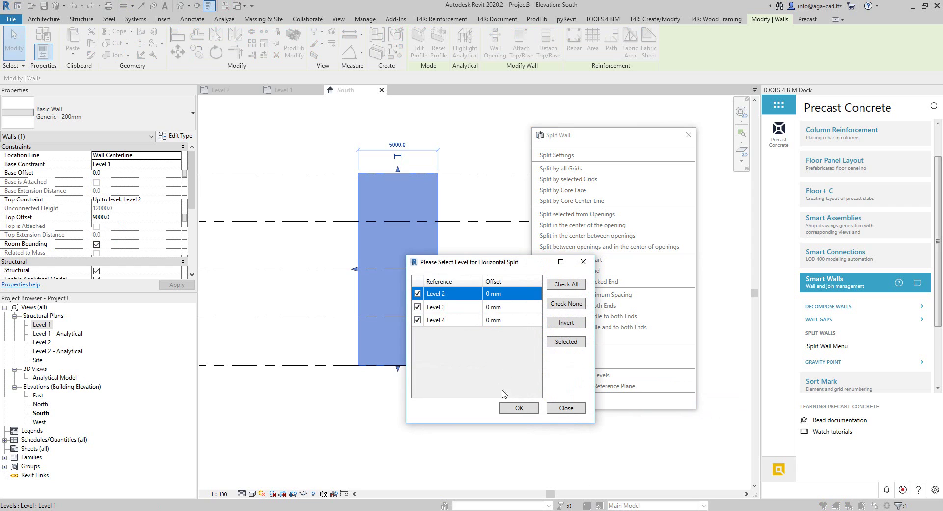
{"action": "left_click", "coordinate": [512, 408]}
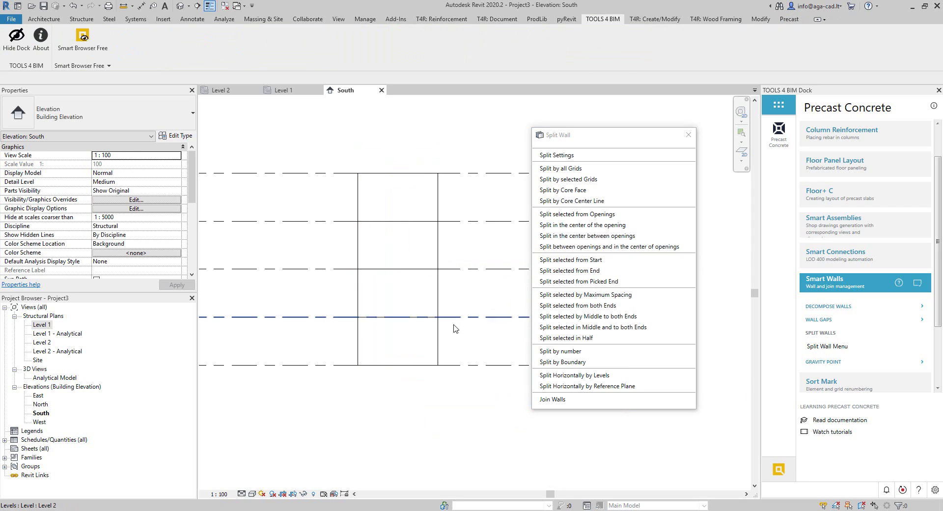
Select the top three wall panels together
{"action": "left_click", "coordinate": [439, 341]}
{"action": "left_click", "coordinate": [438, 292]}
{"action": "left_click", "coordinate": [437, 244]}
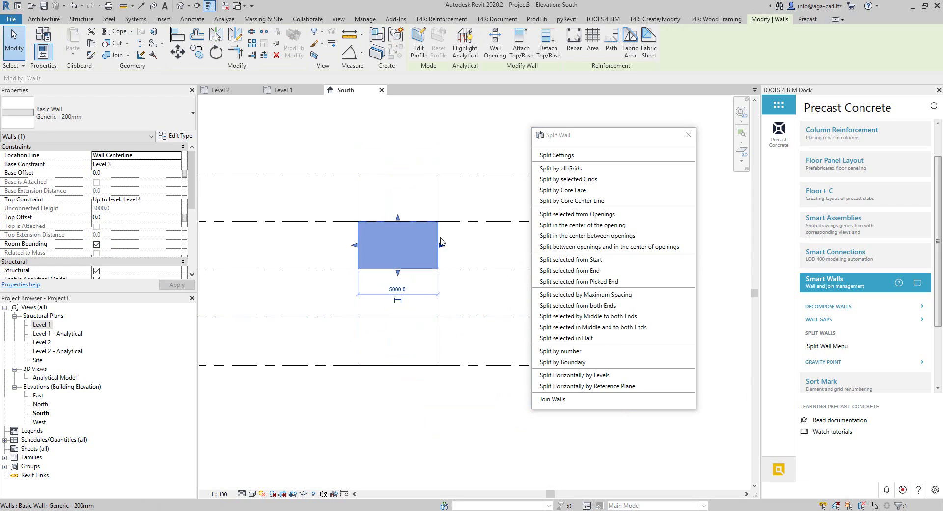
{"action": "left_click", "coordinate": [435, 208]}
{"action": "left_click", "coordinate": [437, 210]}
{"action": "left_click", "coordinate": [456, 248]}
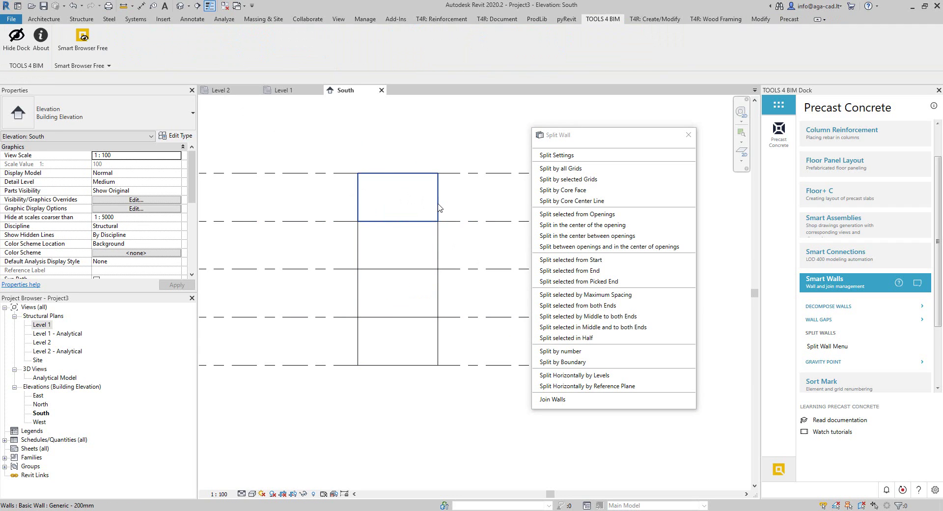
{"action": "left_click", "coordinate": [437, 208]}
{"action": "left_click", "coordinate": [440, 251], "text": "ctrl"}
{"action": "left_click", "coordinate": [440, 300], "text": "ctrl"}
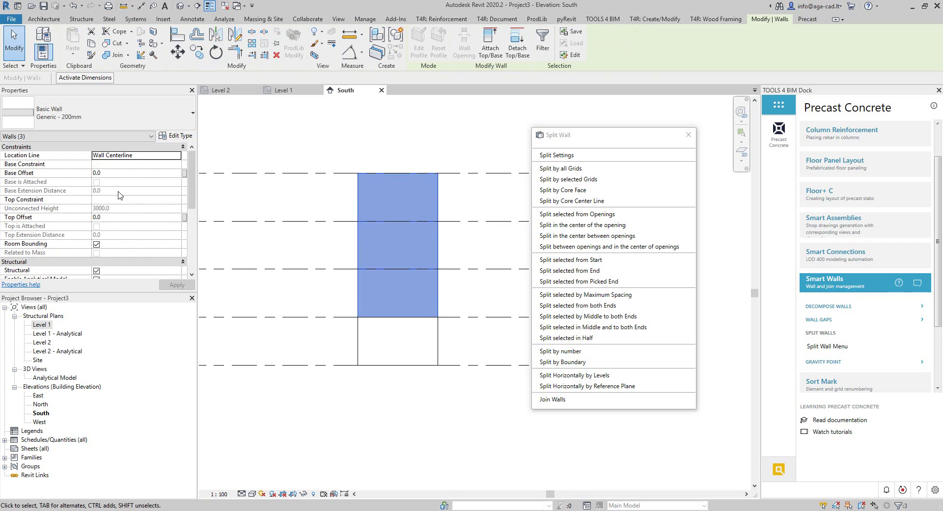
Give the selected panels a Base Offset of -80 and dismiss the overlap warning
{"action": "left_click", "coordinate": [123, 175]}
{"action": "type", "text": "-8"}
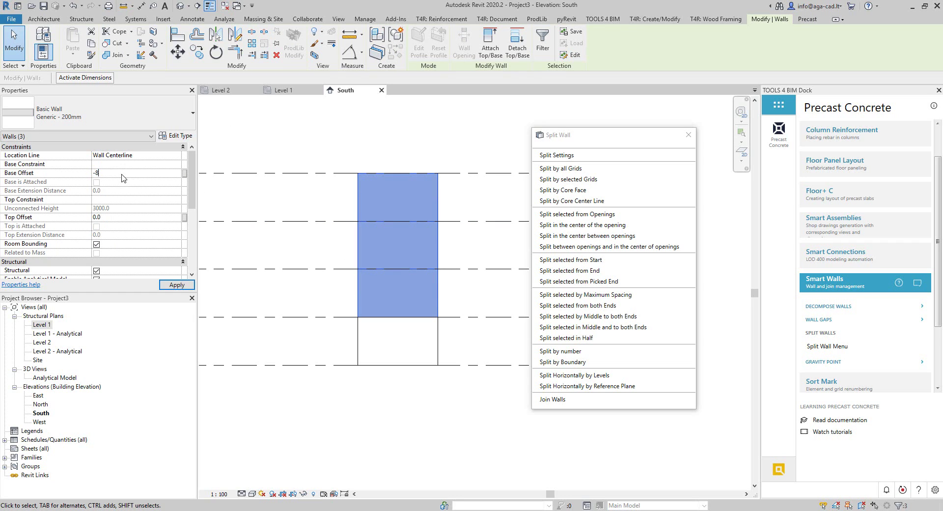
{"action": "left_click", "coordinate": [175, 285]}
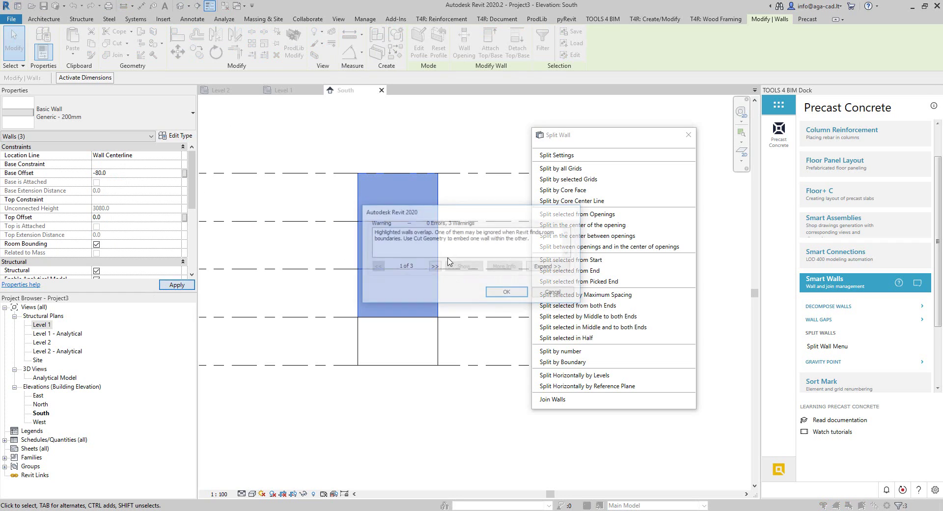
{"action": "left_click", "coordinate": [496, 295]}
{"action": "left_click", "coordinate": [462, 305]}
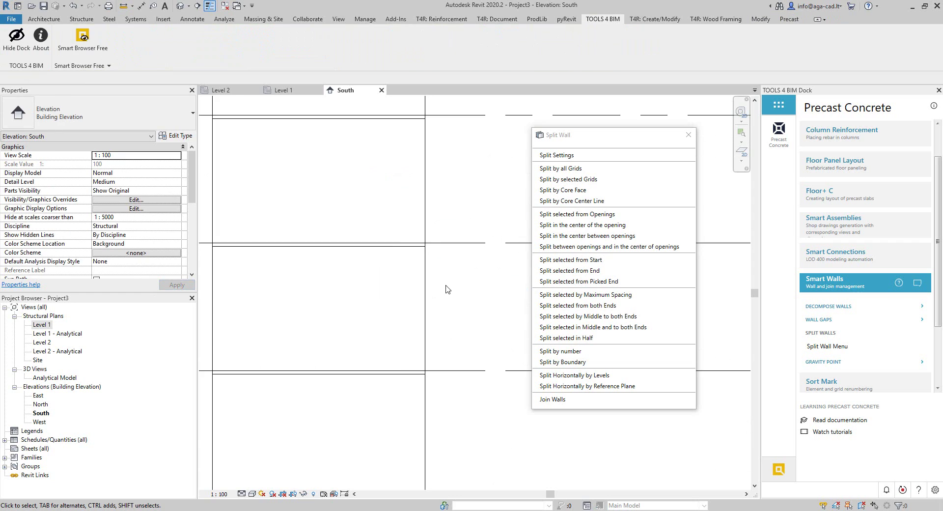
Draw a section line across the wall in the Level 1 plan
{"action": "double_click", "coordinate": [52, 327]}
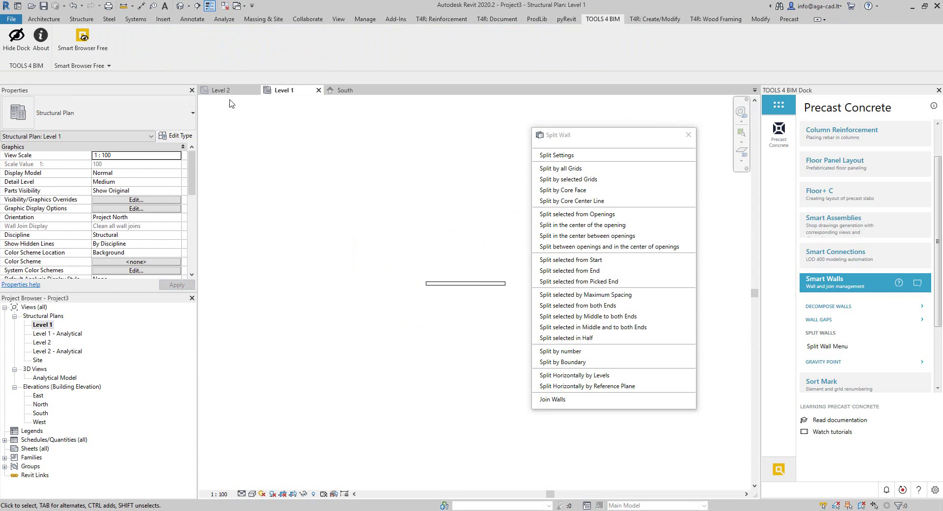
{"action": "left_click", "coordinate": [196, 9]}
{"action": "left_click", "coordinate": [467, 317]}
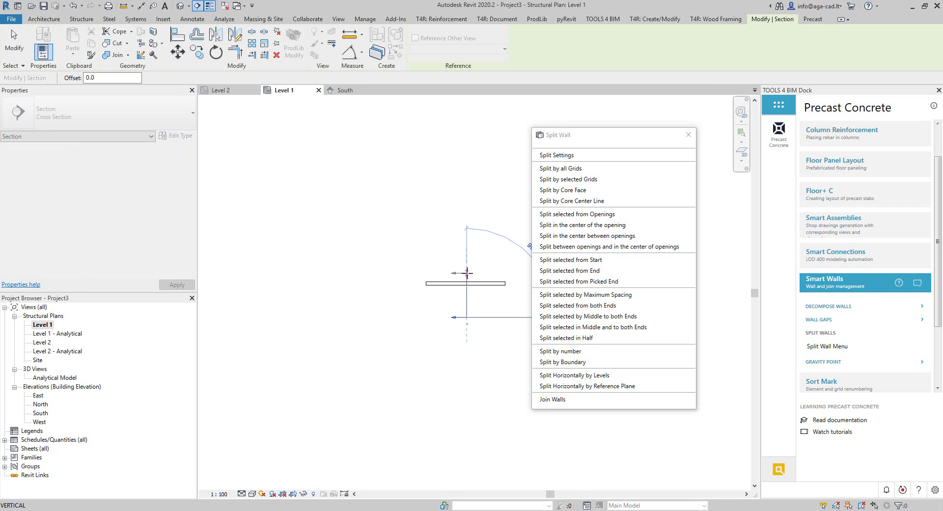
{"action": "left_click", "coordinate": [466, 261]}
{"action": "key", "text": "Escape"}
Check the overlapping panels in Section 1, then open the default 3D view
{"action": "double_click", "coordinate": [466, 317]}
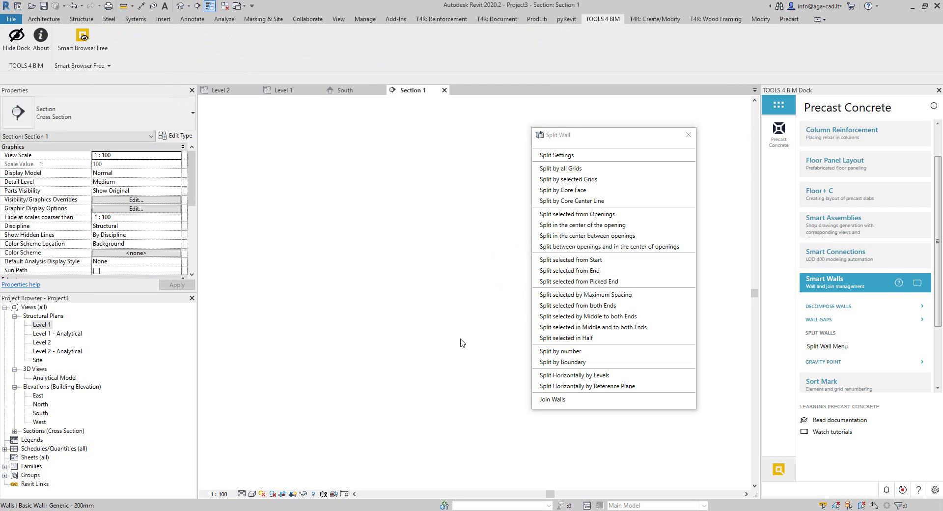
{"action": "scroll", "coordinate": [473, 355], "scroll_direction": "up", "scroll_amount": 5}
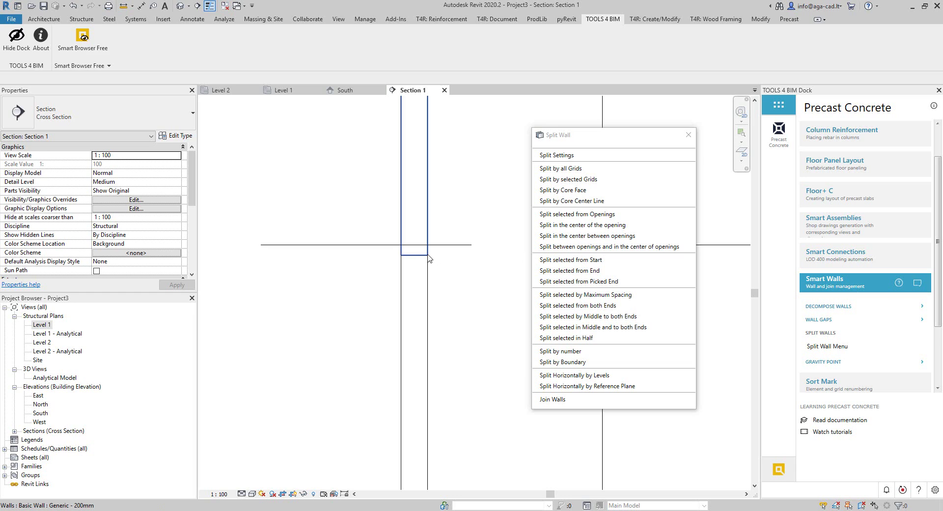
{"action": "left_click", "coordinate": [426, 295]}
{"action": "scroll", "coordinate": [397, 289], "scroll_direction": "down", "scroll_amount": 3}
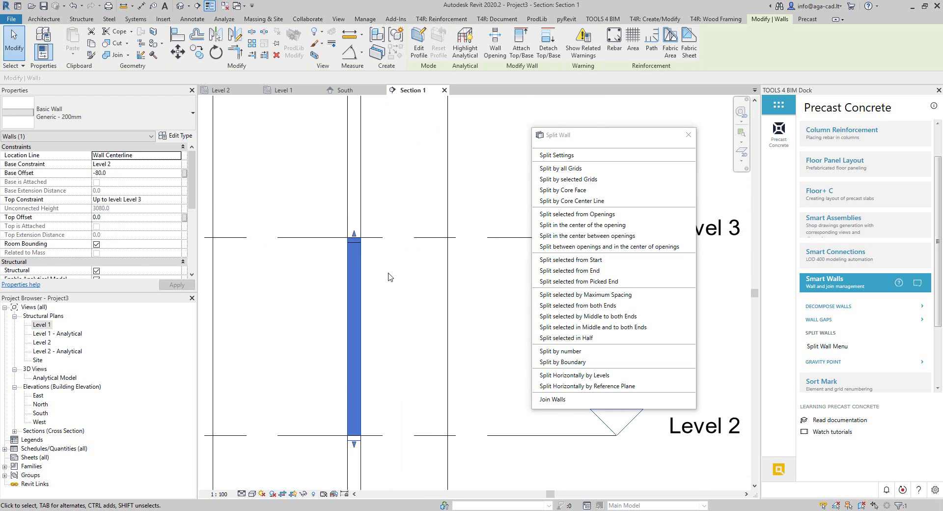
{"action": "left_click", "coordinate": [387, 276]}
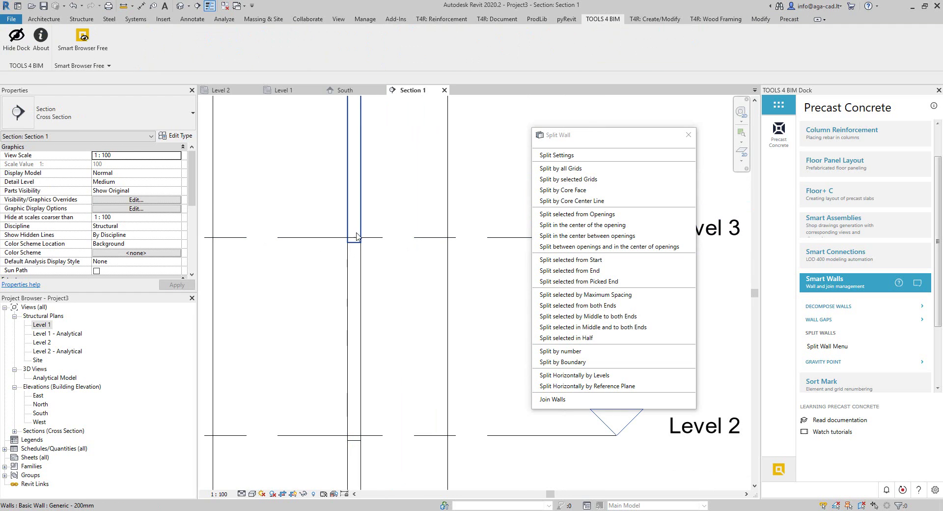
{"action": "left_click", "coordinate": [688, 134]}
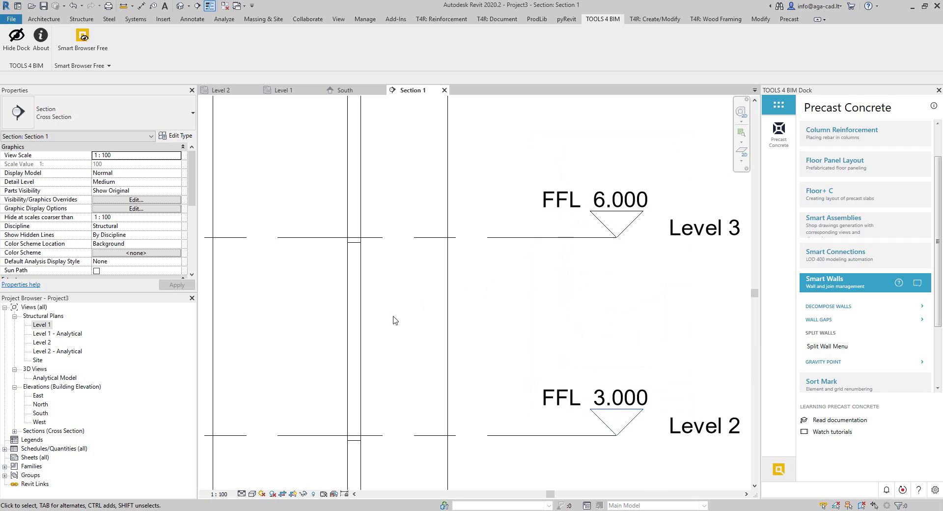
{"action": "left_click", "coordinate": [181, 6]}
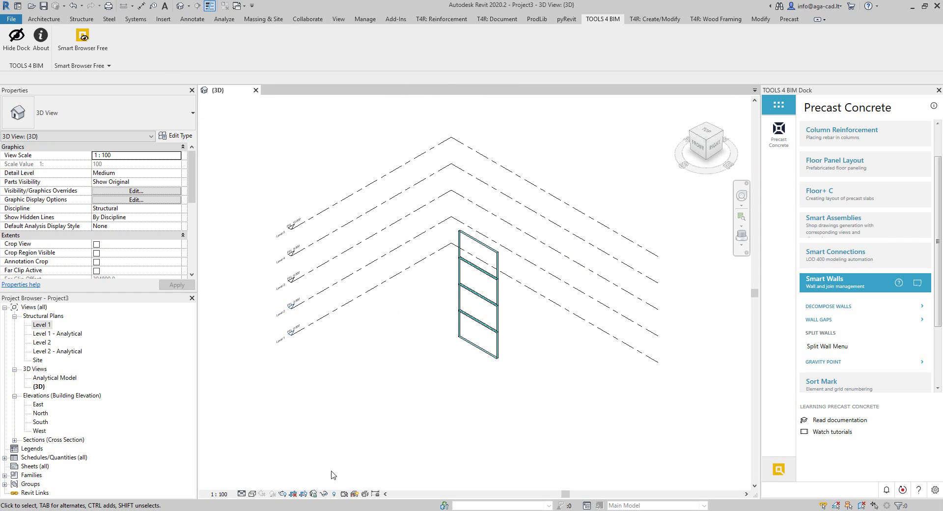
Create a new family from Metric Generic Model line based.rft and open its Left elevation
{"action": "left_click", "coordinate": [15, 19]}
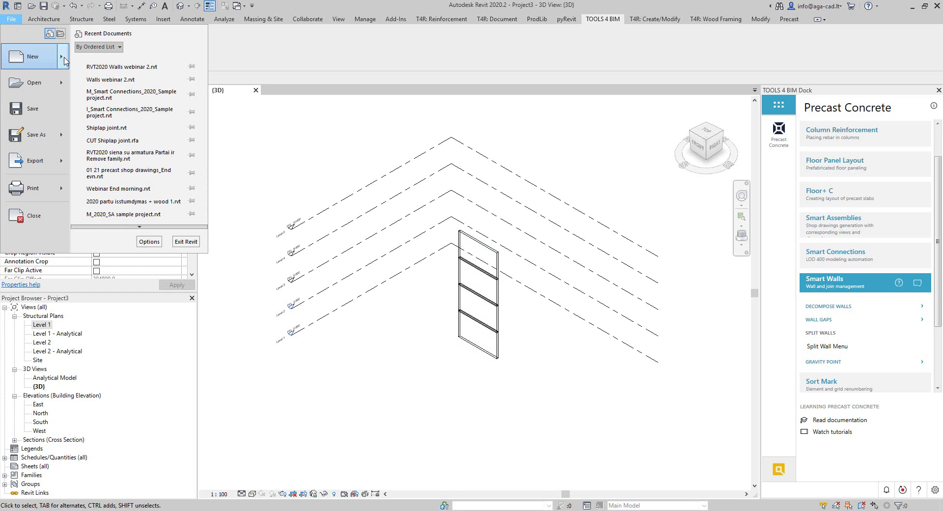
{"action": "mouse_move", "coordinate": [62, 57]}
{"action": "left_click", "coordinate": [101, 85]}
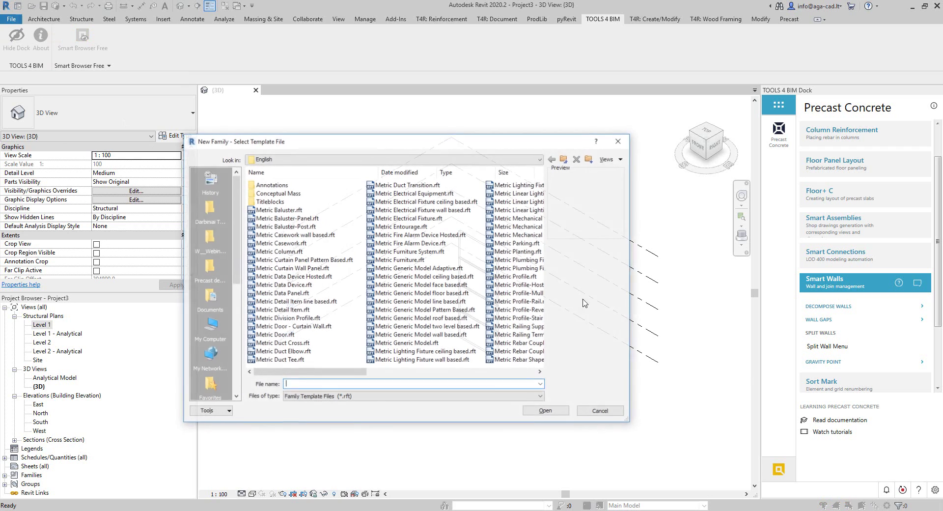
{"action": "left_click", "coordinate": [449, 301]}
{"action": "left_click", "coordinate": [546, 410]}
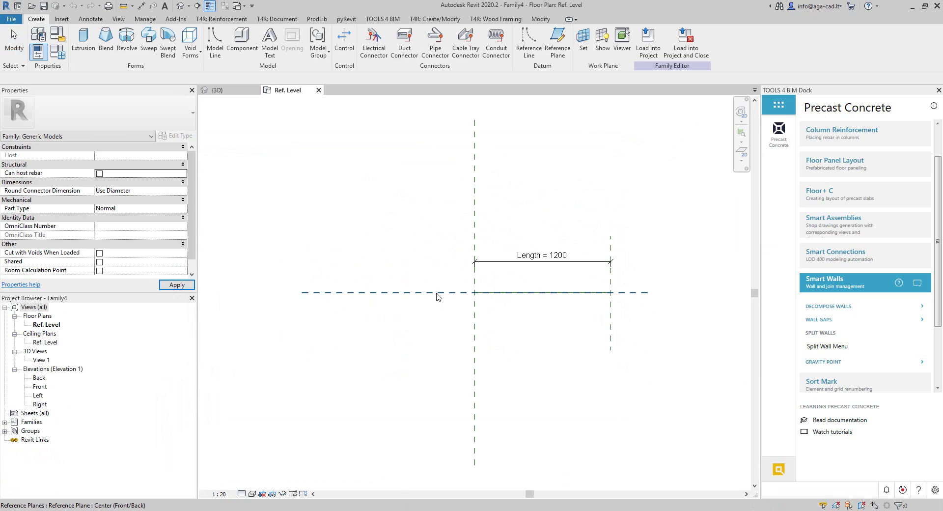
{"action": "double_click", "coordinate": [40, 395]}
Start a void extrusion and sketch the profile's vertical and top edges from the Ref. Level intersection
{"action": "left_click", "coordinate": [190, 56]}
{"action": "left_click", "coordinate": [214, 71]}
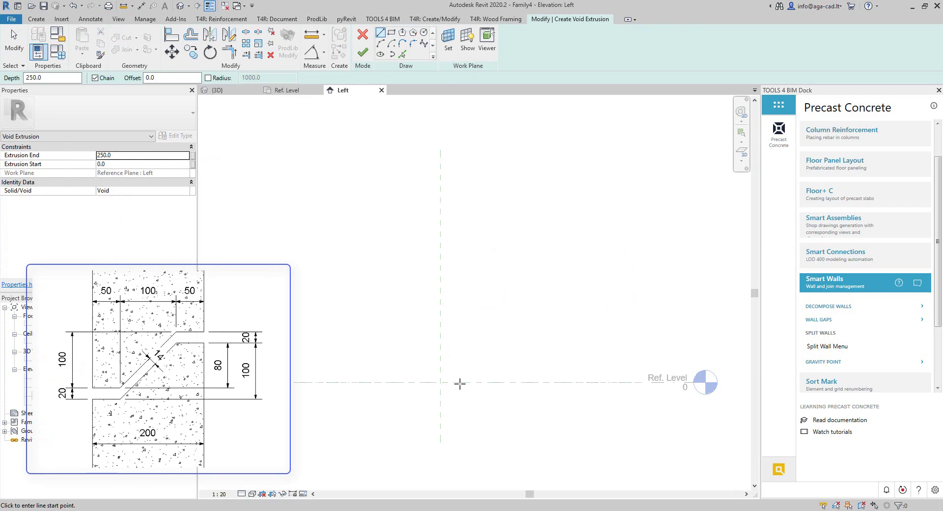
{"action": "scroll", "coordinate": [448, 388], "scroll_direction": "up", "scroll_amount": 4}
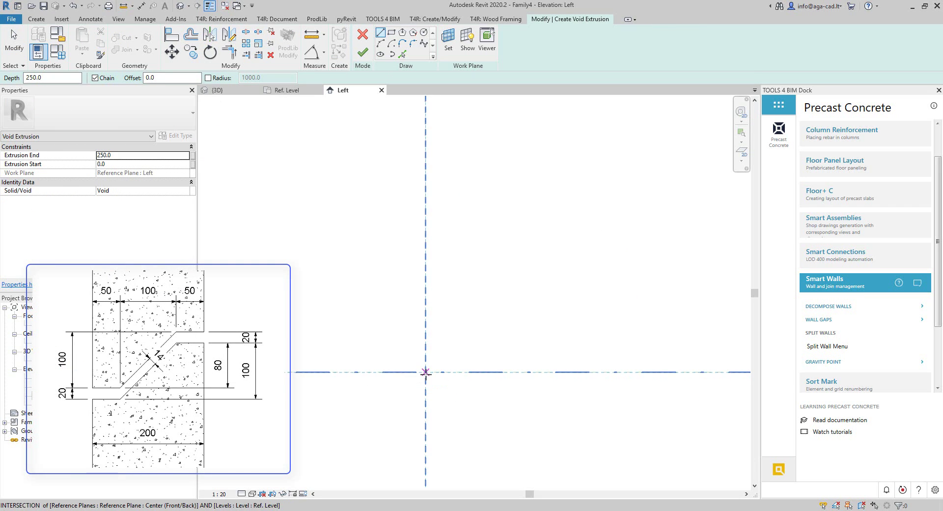
{"action": "left_click", "coordinate": [402, 373]}
{"action": "left_click", "coordinate": [400, 372]}
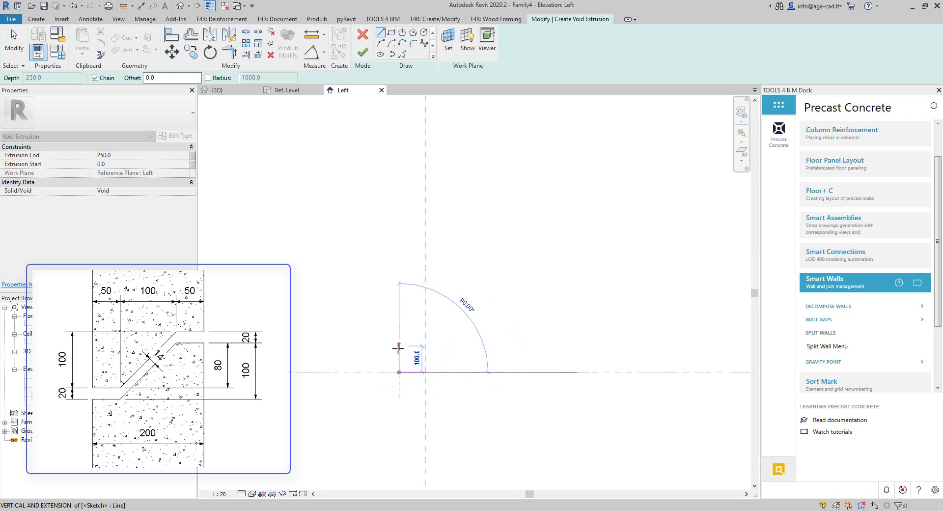
{"action": "left_click", "coordinate": [398, 346]}
{"action": "left_click", "coordinate": [413, 345]}
{"action": "scroll", "coordinate": [424, 361], "scroll_direction": "up", "scroll_amount": 3}
{"action": "scroll", "coordinate": [425, 361], "scroll_direction": "up", "scroll_amount": 1}
{"action": "key", "text": "Escape"}
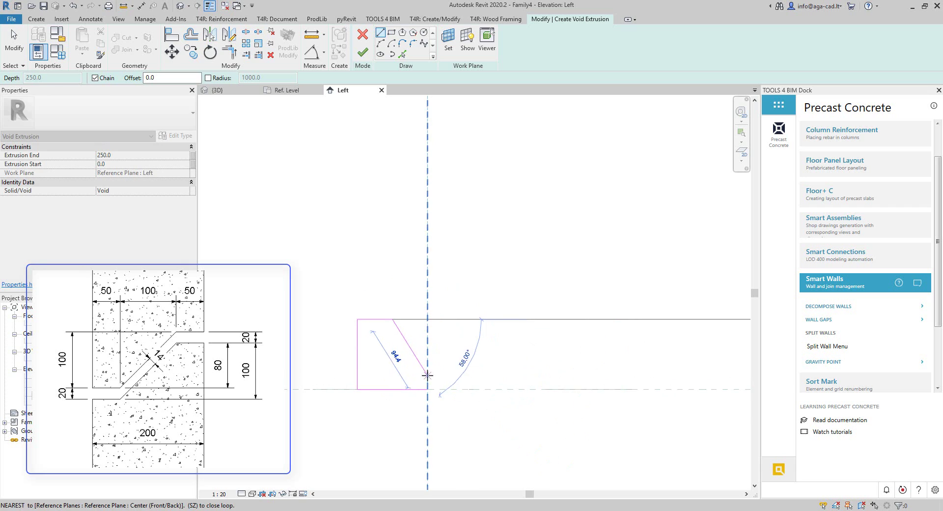
{"action": "key", "text": "Escape"}
Add a 150 bottom edge and a 45° sloped edge, then finish the void extrusion
{"action": "left_click", "coordinate": [463, 389]}
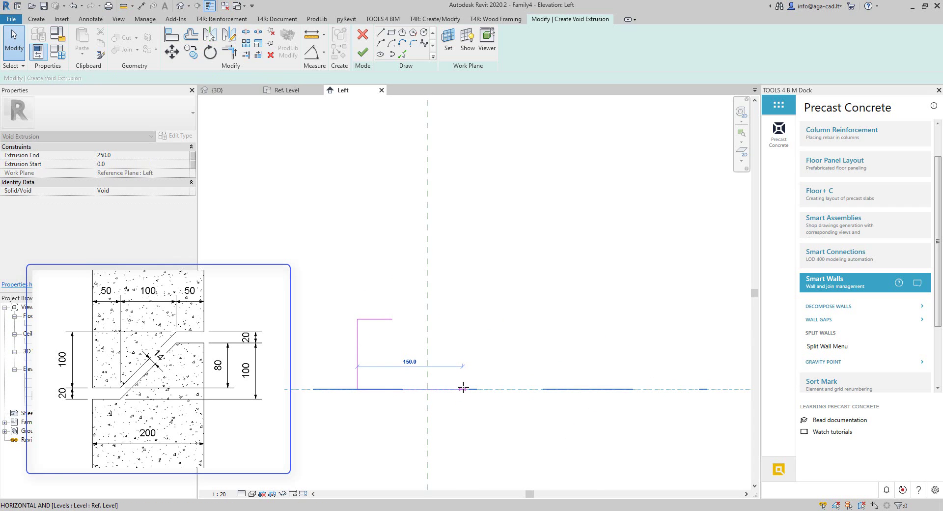
{"action": "key", "text": "Escape"}
{"action": "key", "text": "Escape"}
{"action": "left_click", "coordinate": [381, 33]}
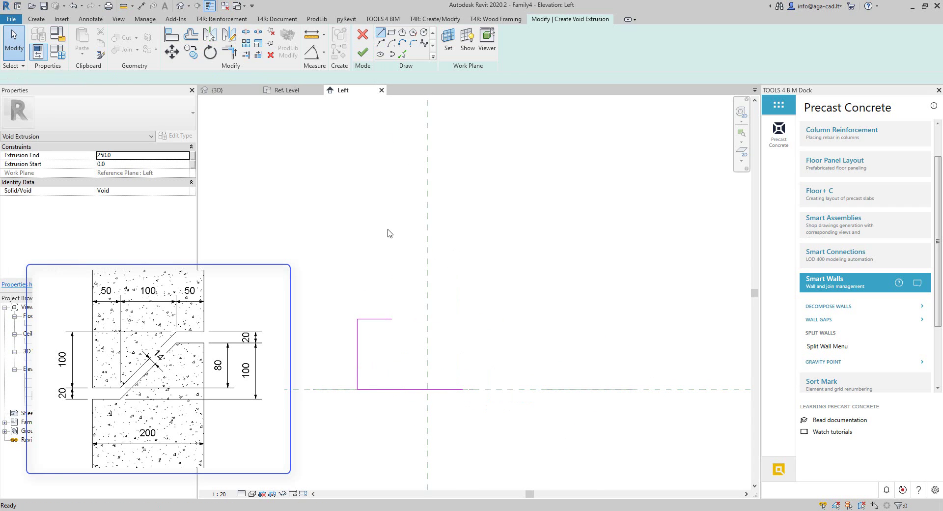
{"action": "left_click", "coordinate": [392, 319]}
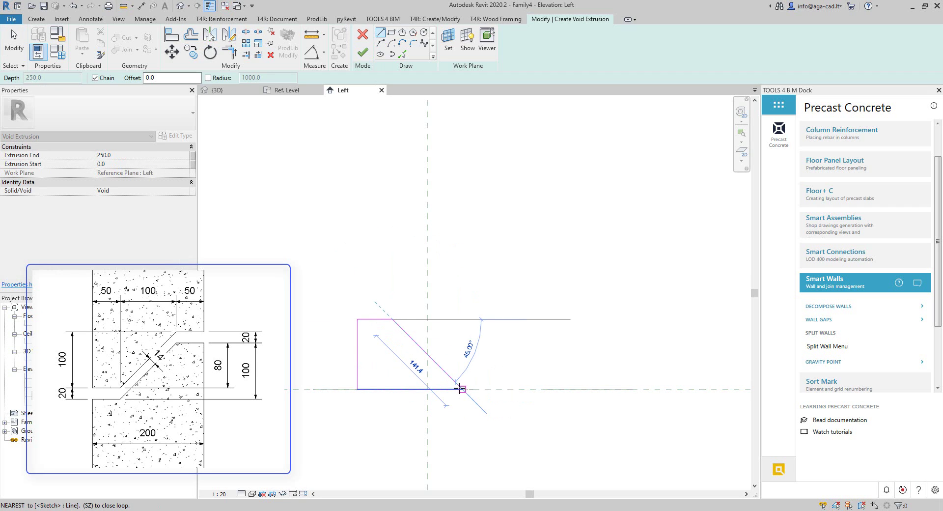
{"action": "left_click", "coordinate": [461, 388]}
{"action": "key", "text": "Escape"}
{"action": "key", "text": "Escape"}
{"action": "left_click", "coordinate": [363, 55]}
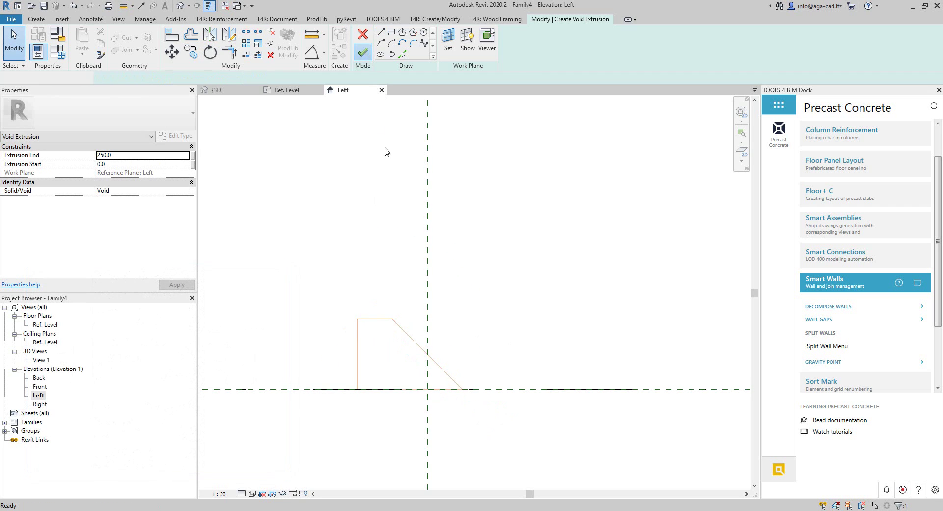
In the Ref. Level plan, align the void's end to the right reference plane
{"action": "double_click", "coordinate": [48, 324]}
{"action": "key", "text": "a"}
{"action": "key", "text": "l"}
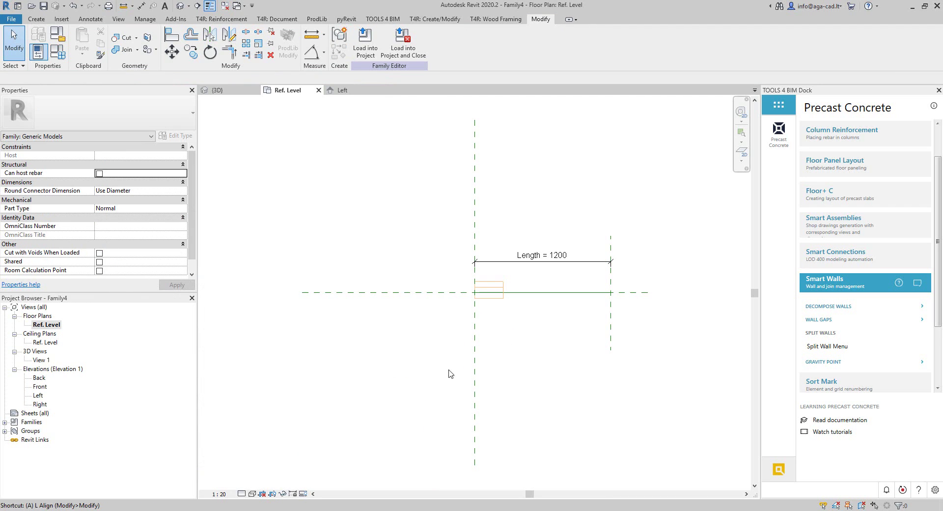
{"action": "left_click", "coordinate": [610, 322]}
Lock the void's ends to the right and left reference planes
{"action": "left_click", "coordinate": [501, 294]}
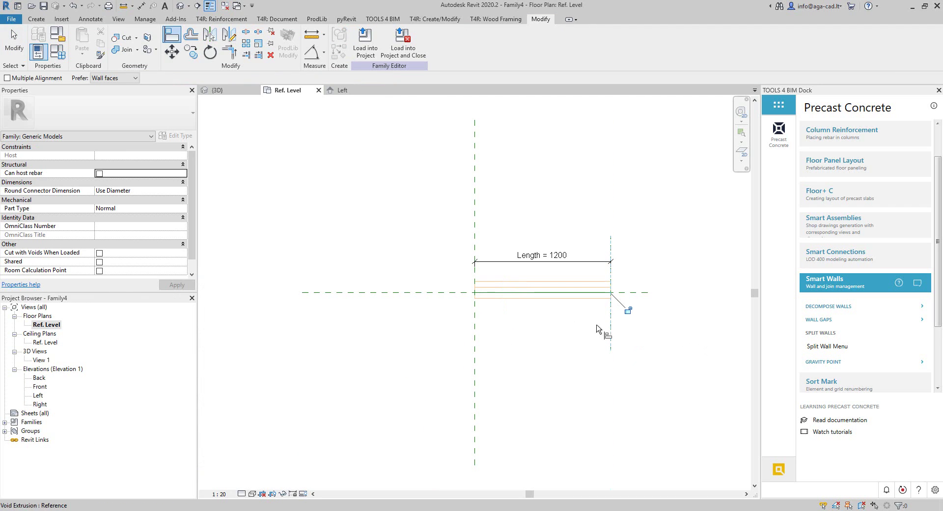
{"action": "left_click", "coordinate": [474, 338]}
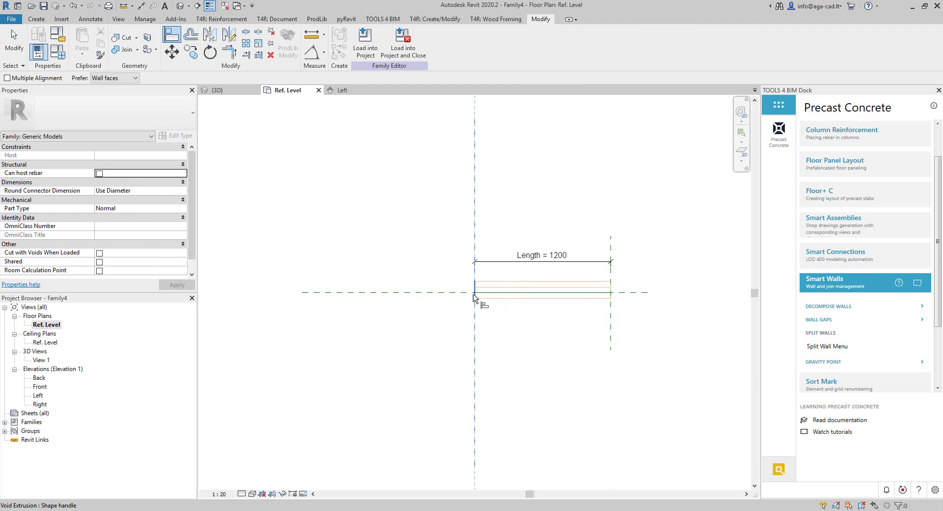
{"action": "left_click", "coordinate": [465, 290]}
{"action": "key", "text": "Escape"}
Resize the void to 1280 long and enable Cut with Voids When Loaded
{"action": "mouse_move", "coordinate": [611, 325]}
{"action": "left_mouse_down"}
{"action": "mouse_move", "coordinate": [571, 324]}
{"action": "mouse_move", "coordinate": [619, 325]}
{"action": "left_mouse_up"}
{"action": "left_click", "coordinate": [561, 363]}
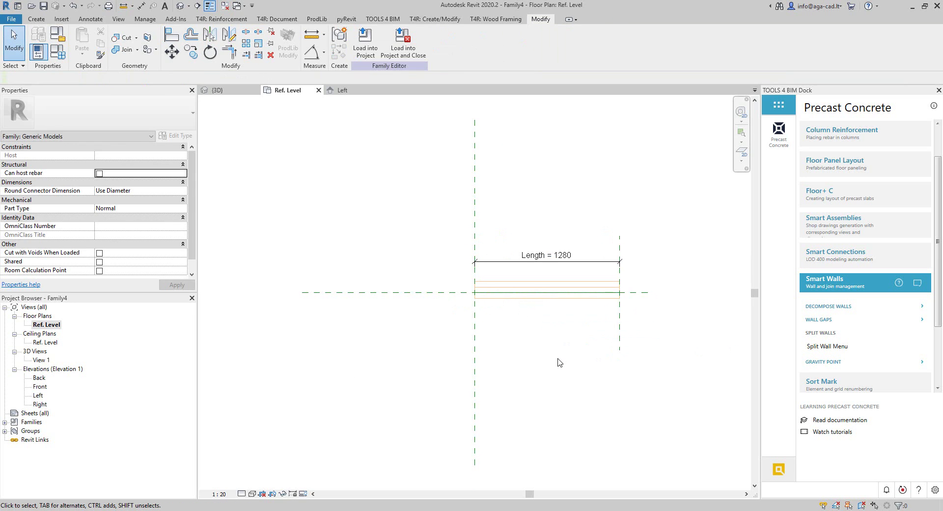
{"action": "left_click", "coordinate": [99, 252]}
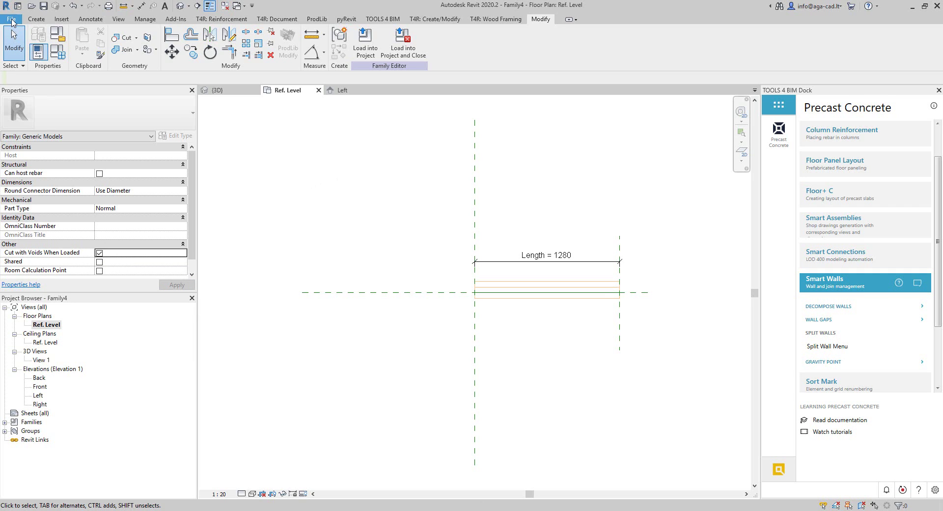
Save the family as 'Shiplap joint' in the Ship lap joint folder
{"action": "left_click", "coordinate": [11, 20]}
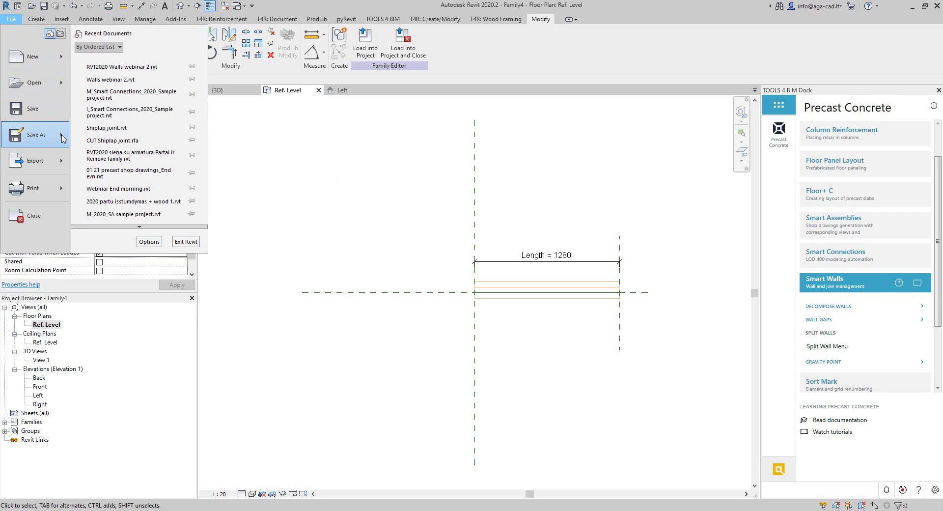
{"action": "mouse_move", "coordinate": [36, 134]}
{"action": "left_click", "coordinate": [94, 128]}
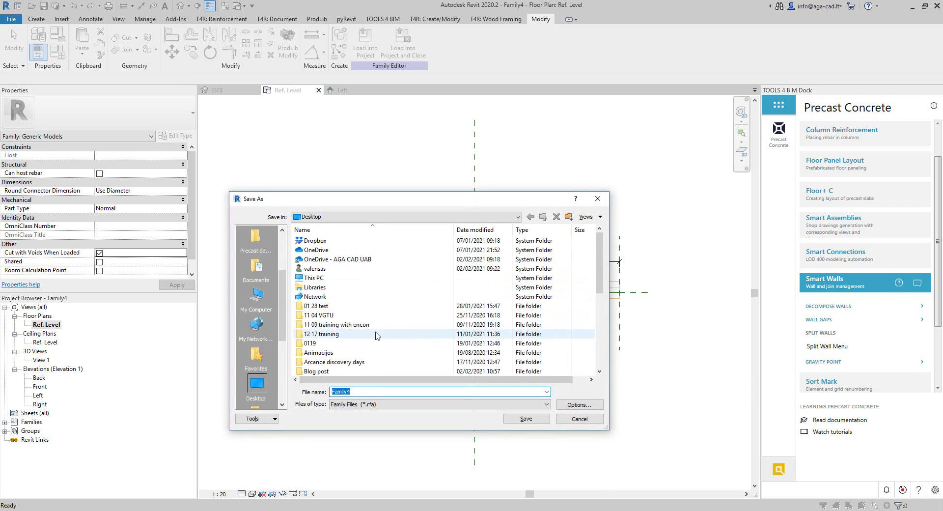
{"action": "scroll", "coordinate": [393, 336], "scroll_direction": "down", "scroll_amount": 1}
{"action": "scroll", "coordinate": [412, 338], "scroll_direction": "down", "scroll_amount": 1}
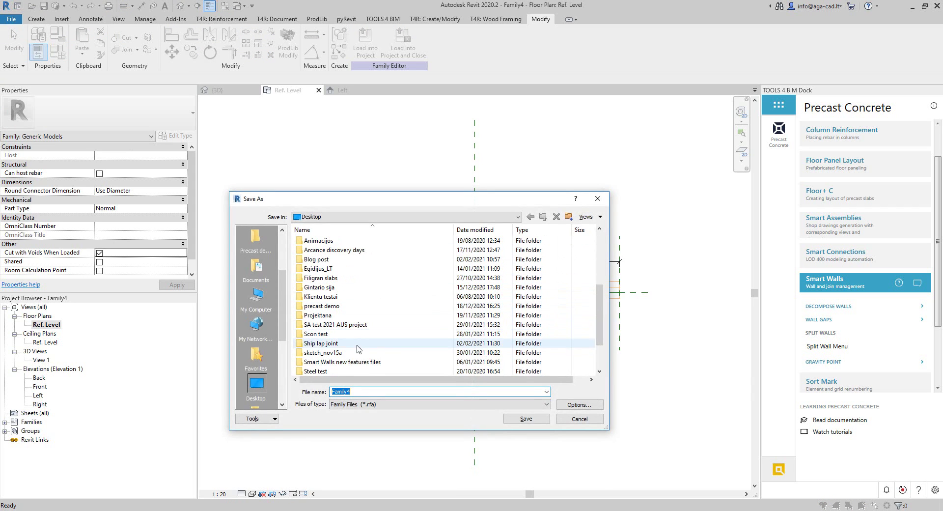
{"action": "double_click", "coordinate": [360, 342]}
{"action": "double_click", "coordinate": [369, 390]}
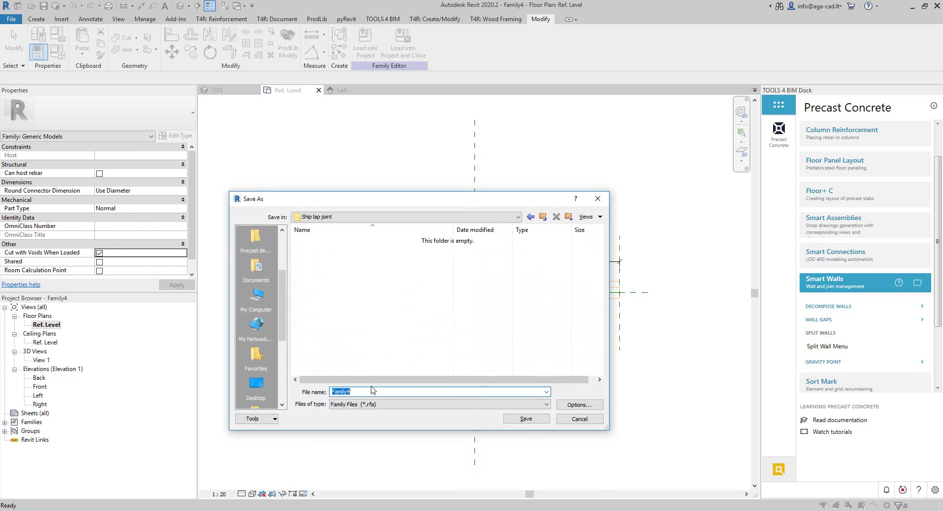
{"action": "type", "text": "Ship"}
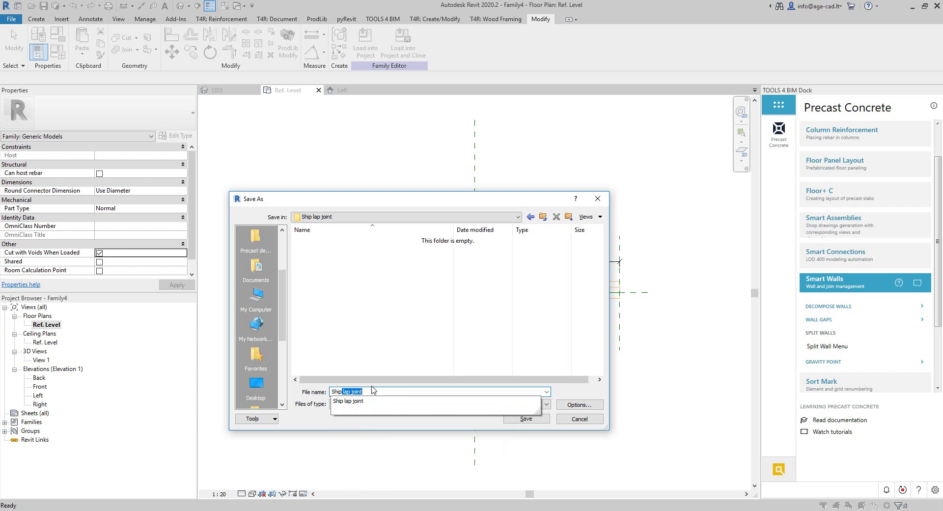
{"action": "type", "text": "lap jo"}
{"action": "key", "text": "Return"}
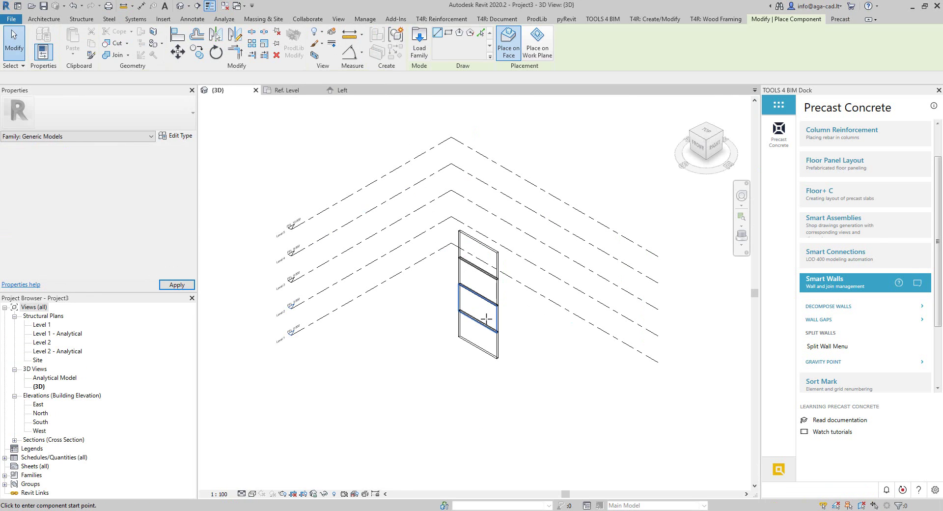
Place a trial Shiplap joint instance on the wall face, then delete it
{"action": "scroll", "coordinate": [473, 312], "scroll_direction": "up", "scroll_amount": 5}
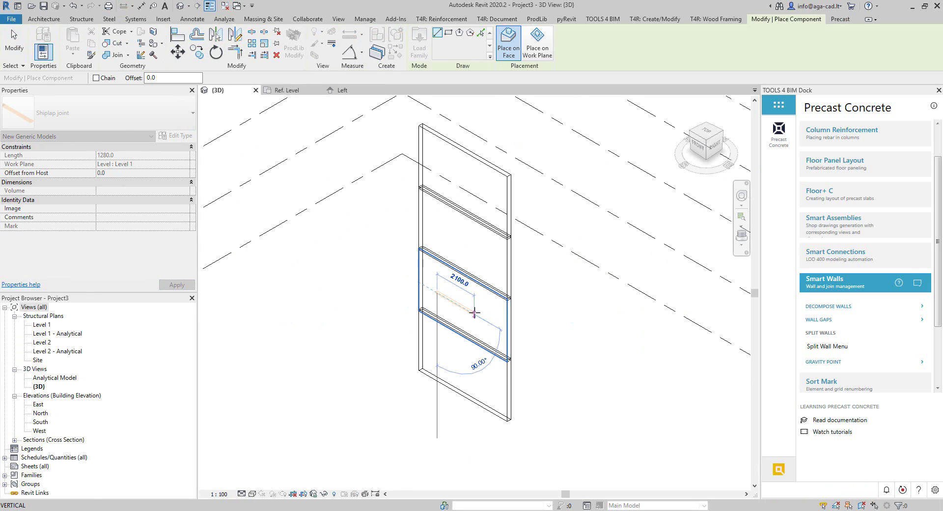
{"action": "left_click", "coordinate": [475, 312]}
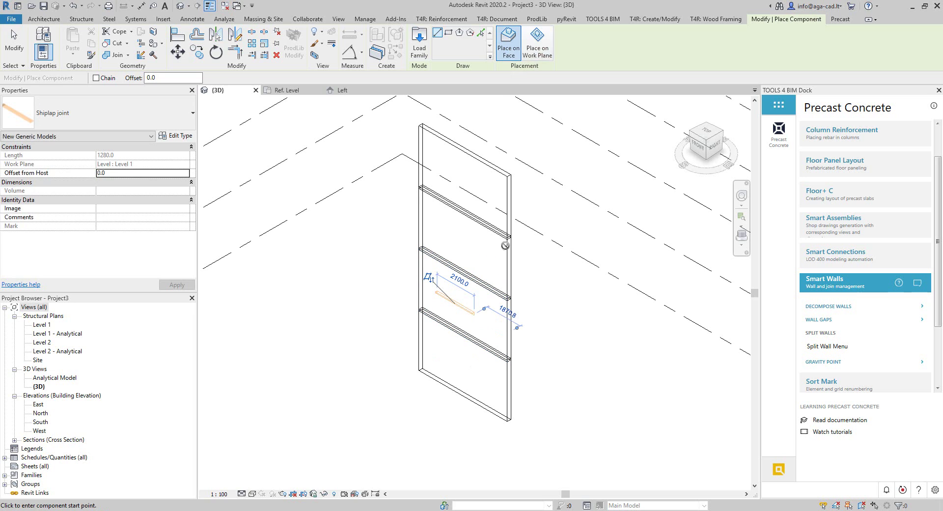
{"action": "key", "text": "Escape"}
{"action": "key", "text": "Escape"}
{"action": "left_click", "coordinate": [468, 310]}
{"action": "key", "text": "Delete"}
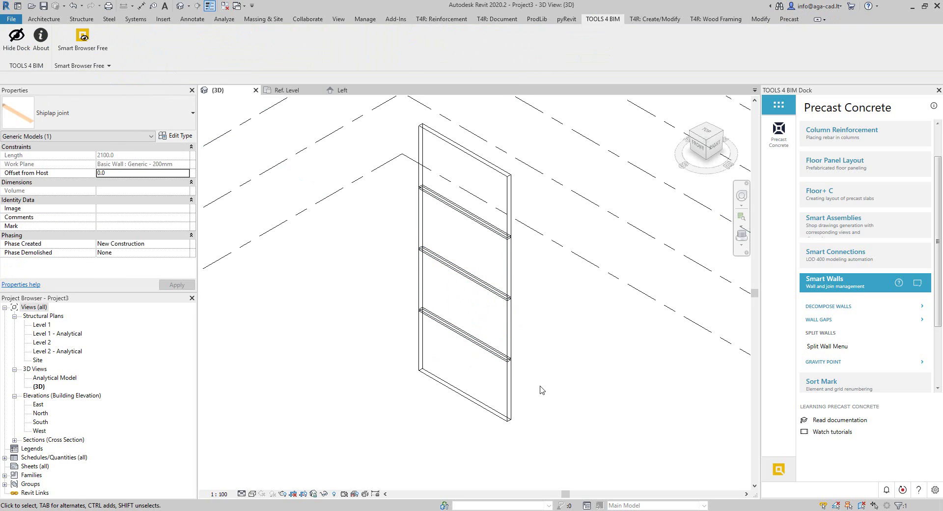
{"action": "middle_click_drag", "start_coordinate": [531, 352], "coordinate": [495, 375]}
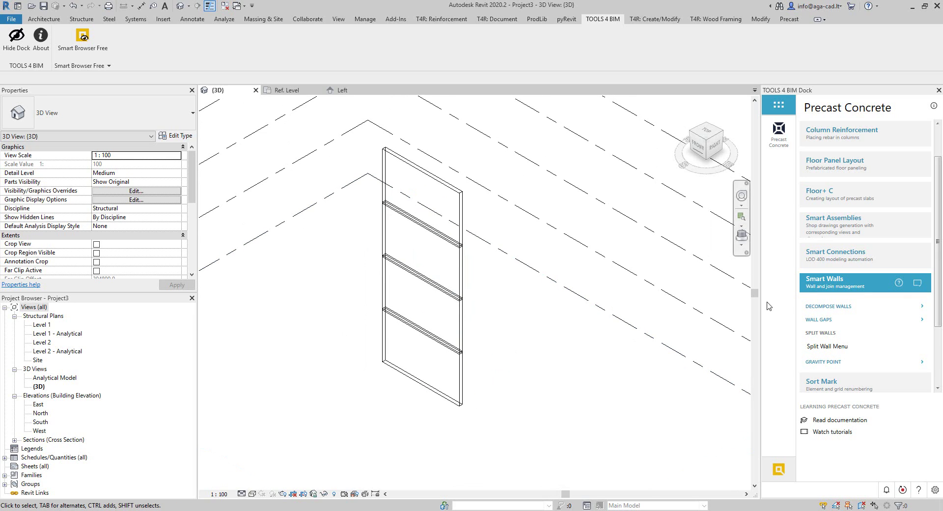
Open the Smart Connections configuration window with Walls as the target category
{"action": "left_click", "coordinate": [825, 290]}
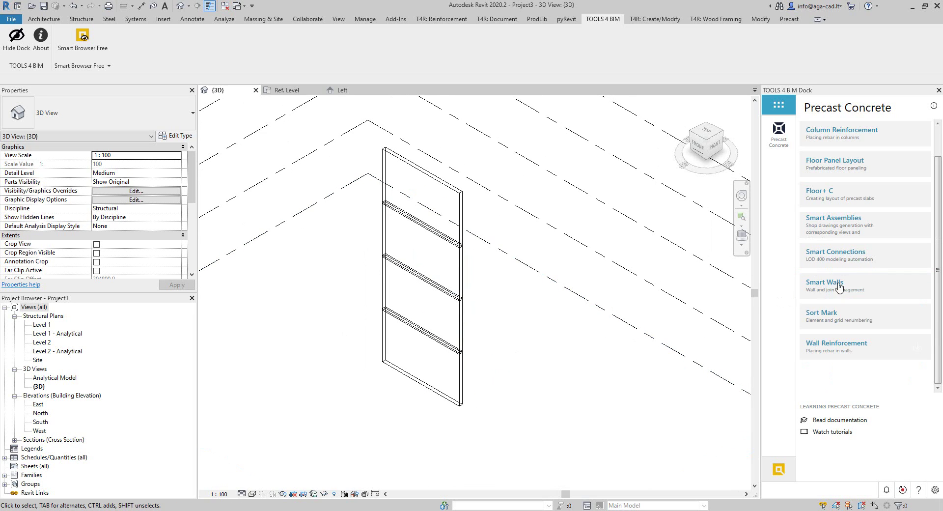
{"action": "left_click", "coordinate": [842, 258]}
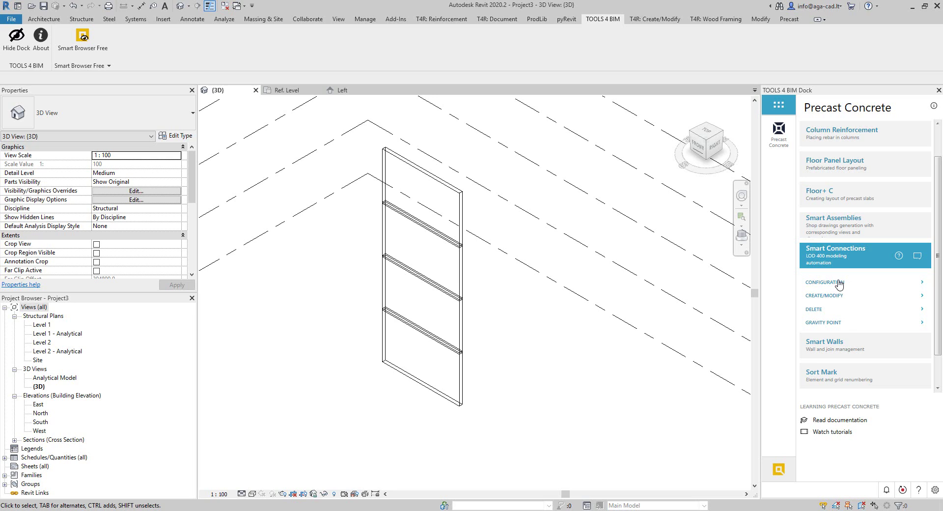
{"action": "left_click", "coordinate": [838, 283]}
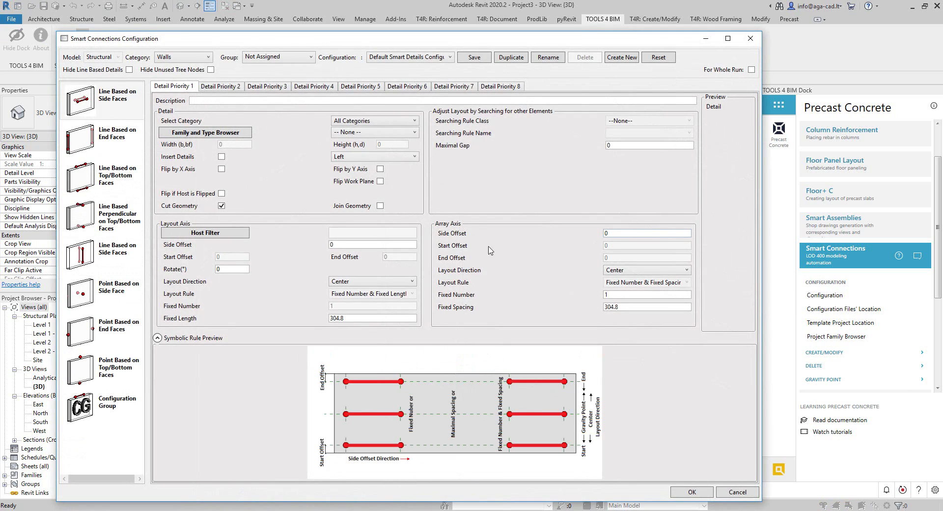
{"action": "left_click", "coordinate": [182, 57]}
{"action": "left_click", "coordinate": [164, 58]}
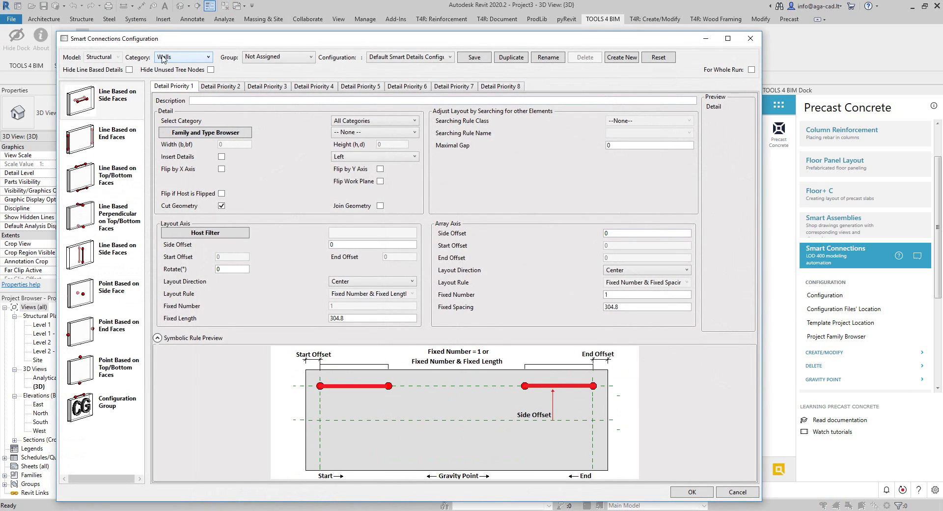
Create a new configuration and rename it 'Shiplap joint cut'
{"action": "left_click", "coordinate": [622, 59]}
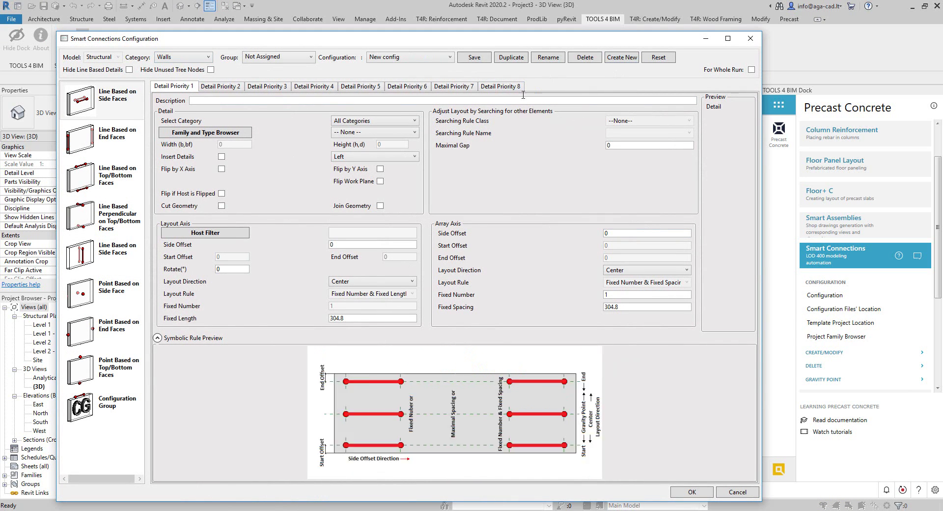
{"action": "left_click", "coordinate": [560, 60]}
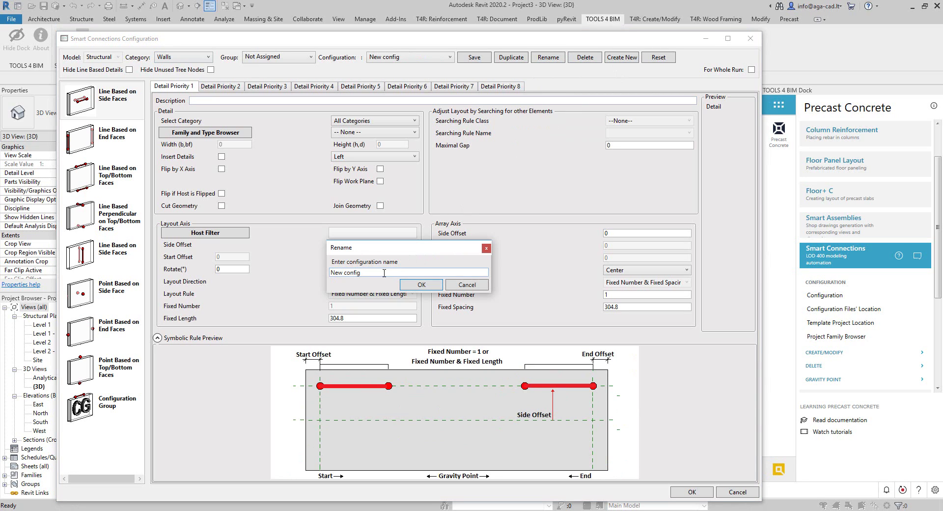
{"action": "left_click_drag", "start_coordinate": [384, 273], "coordinate": [303, 288]}
{"action": "type", "text": "Shiplap joint cut"}
{"action": "key", "text": "Return"}
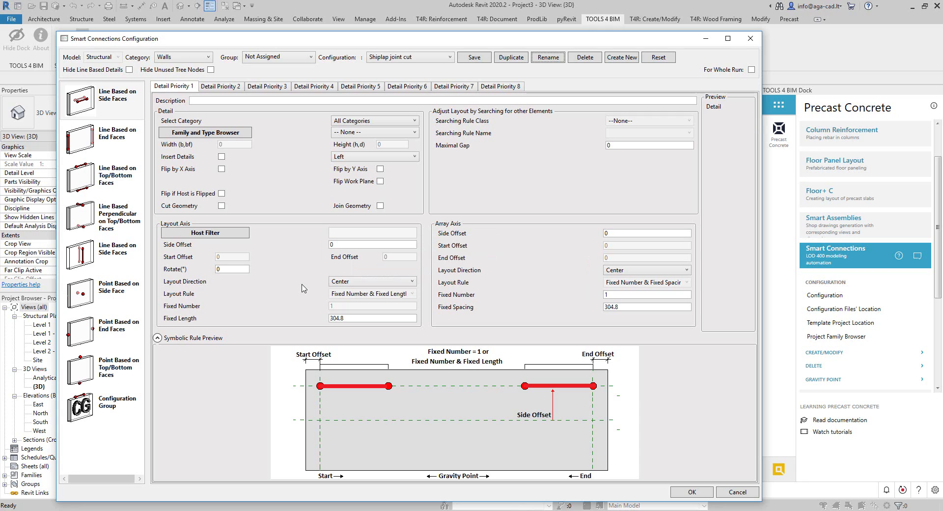
Make priority 1 insert line-based Shiplap joint details on bottom faces, Start End, Fixed Number
{"action": "left_click", "coordinate": [112, 175]}
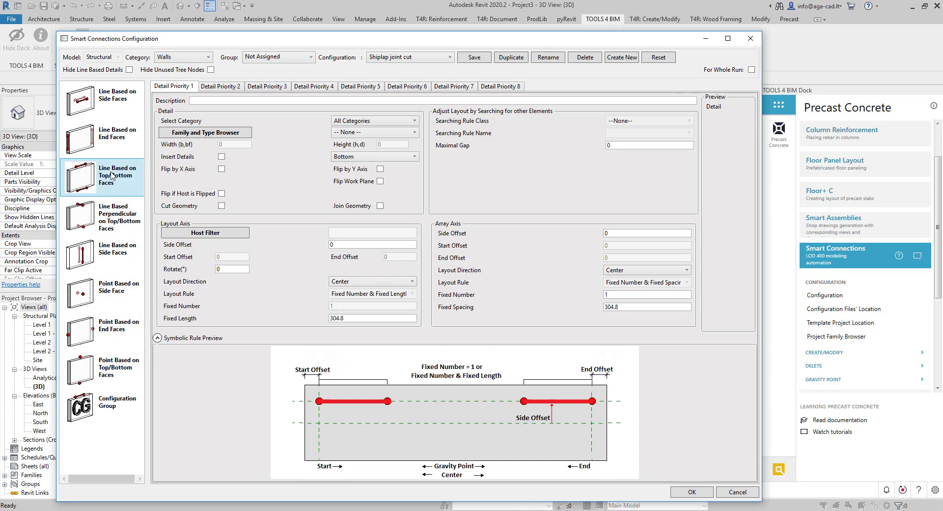
{"action": "left_click", "coordinate": [222, 156]}
{"action": "left_click", "coordinate": [392, 132]}
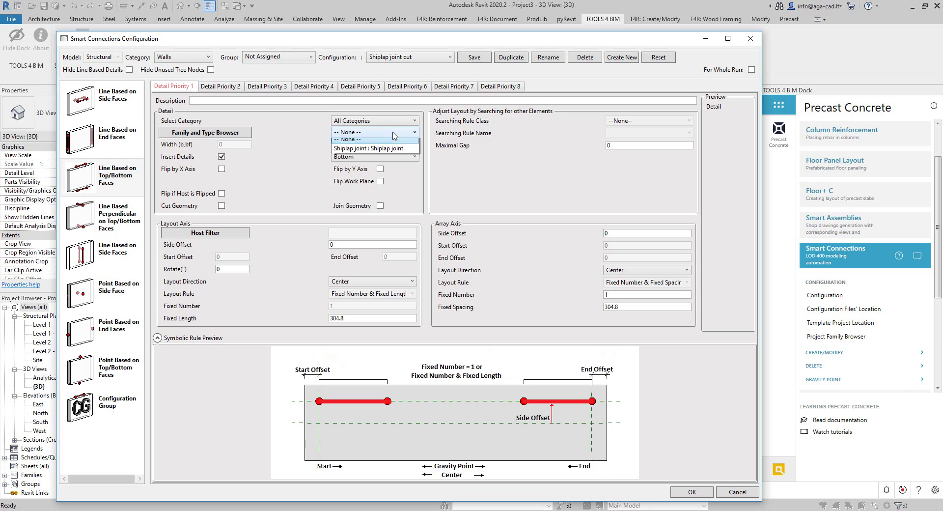
{"action": "left_click", "coordinate": [373, 152]}
{"action": "left_click", "coordinate": [373, 156]}
{"action": "left_click", "coordinate": [344, 165]}
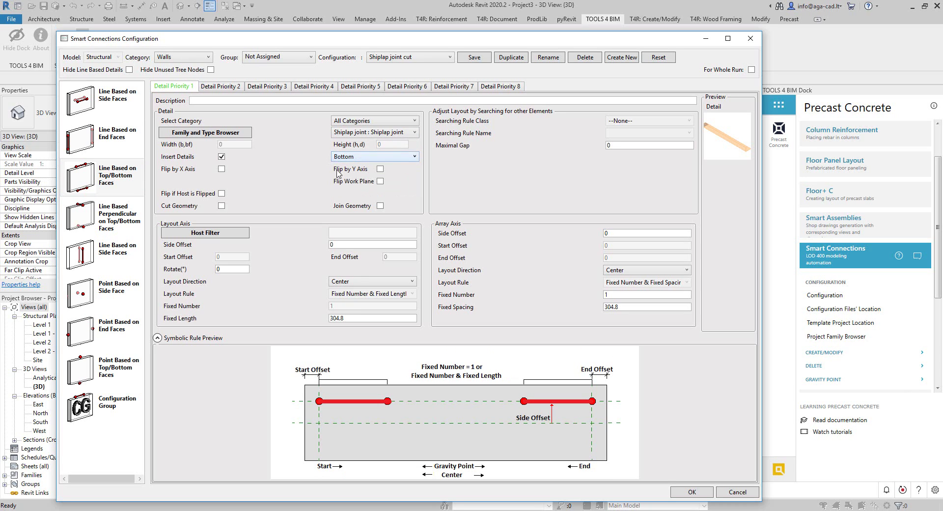
{"action": "left_click", "coordinate": [372, 281]}
{"action": "left_click", "coordinate": [366, 321]}
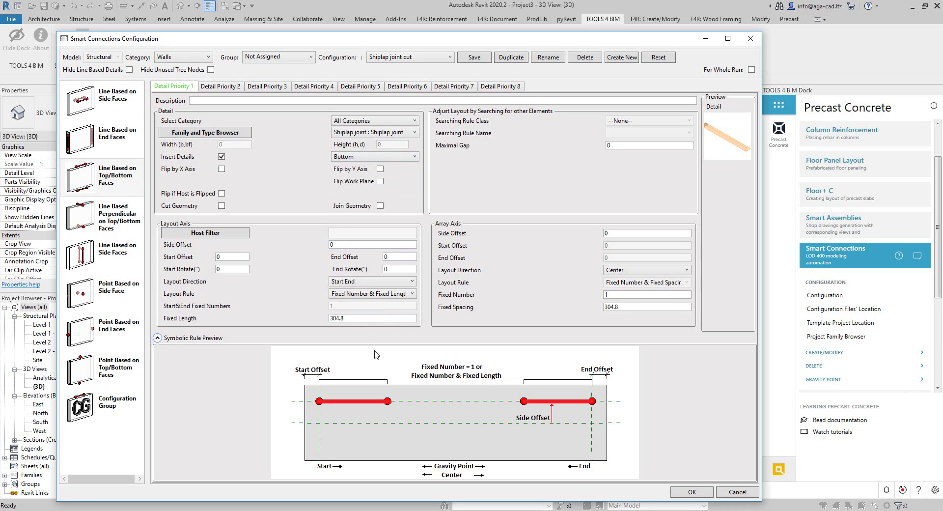
{"action": "left_click", "coordinate": [386, 294]}
{"action": "left_click", "coordinate": [364, 307]}
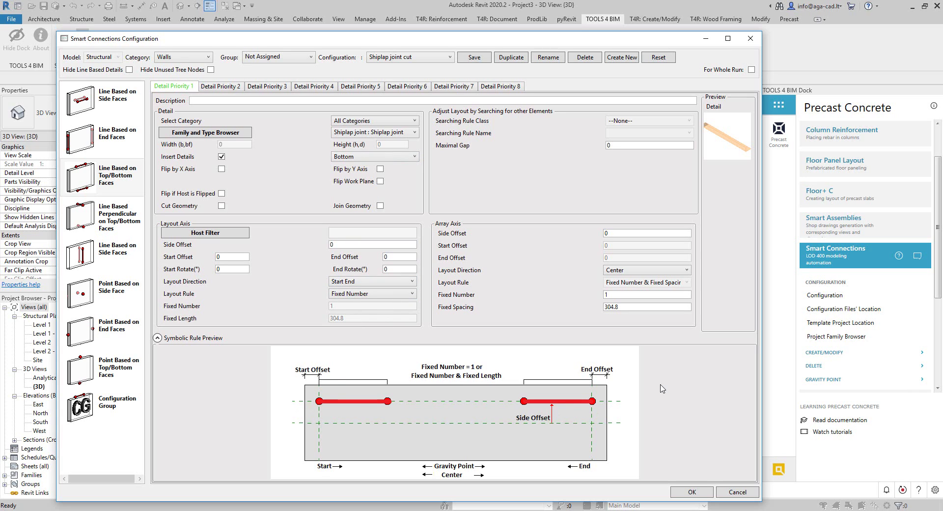
{"action": "mouse_move", "coordinate": [631, 291]}
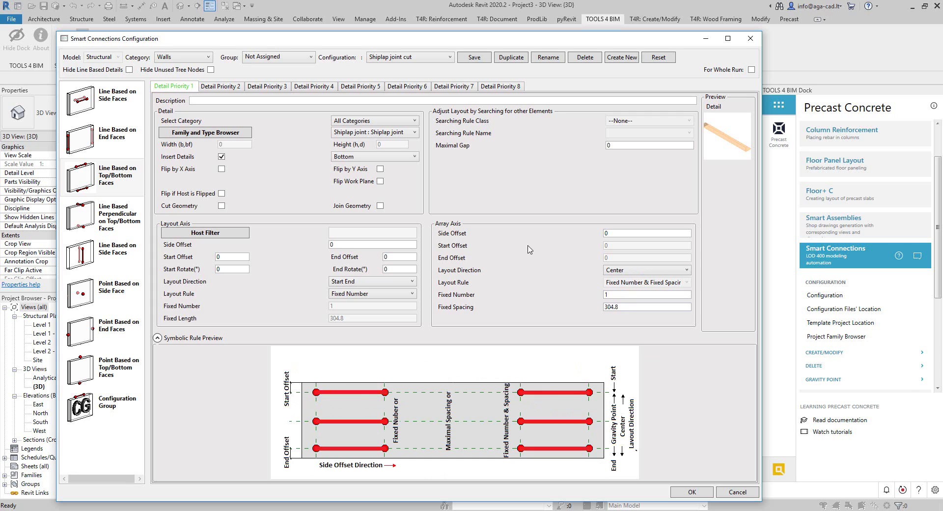
On Detail Priority 2, insert Shiplap joint on top faces, Start End, Fixed Number, flipped work plane
{"action": "left_click", "coordinate": [219, 87]}
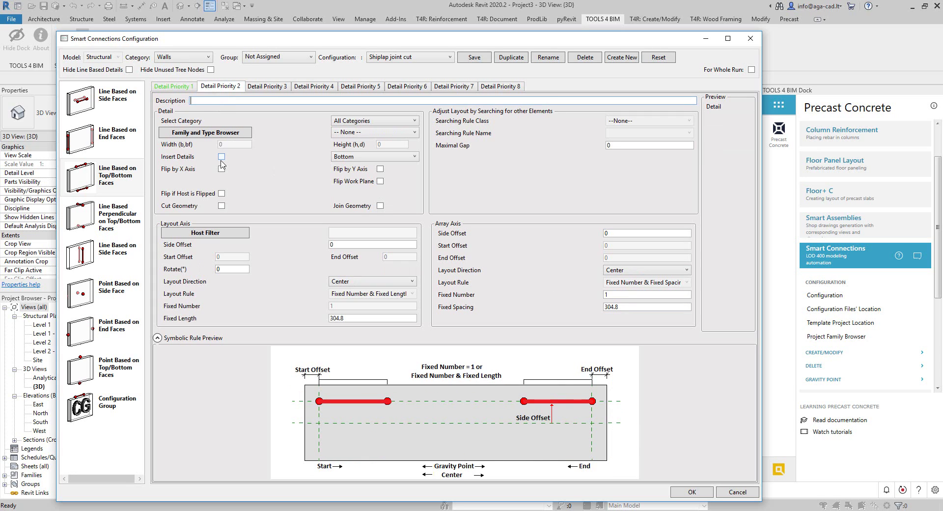
{"action": "left_click", "coordinate": [369, 157]}
{"action": "left_click", "coordinate": [358, 178]}
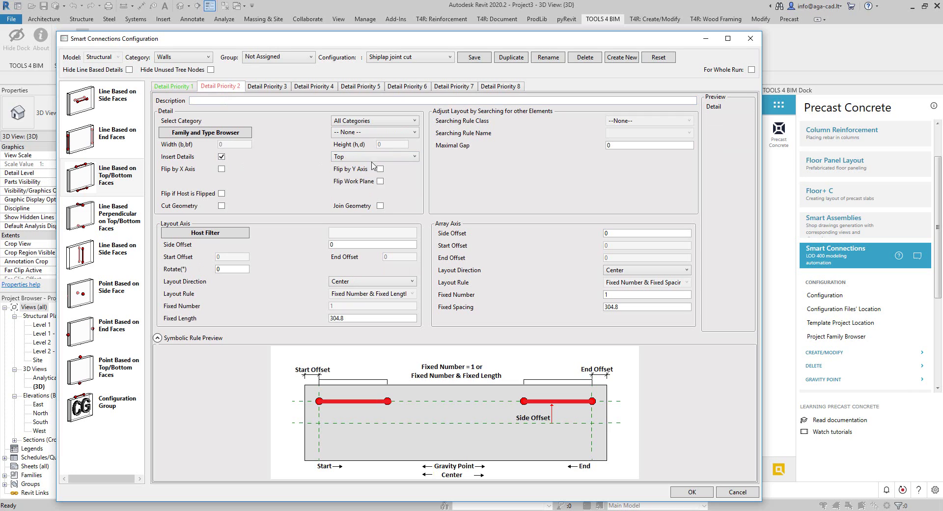
{"action": "left_click", "coordinate": [374, 281]}
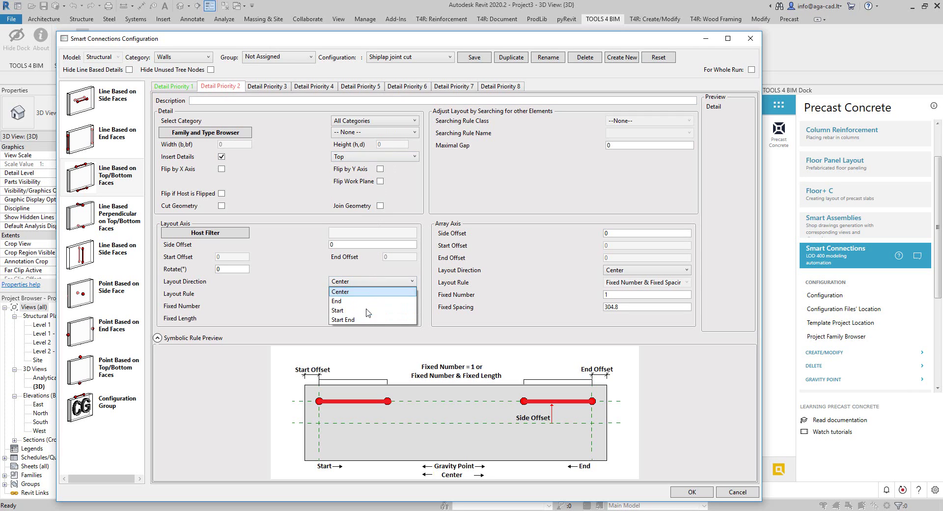
{"action": "left_click", "coordinate": [375, 318]}
{"action": "left_click", "coordinate": [380, 293]}
{"action": "left_click", "coordinate": [378, 299]}
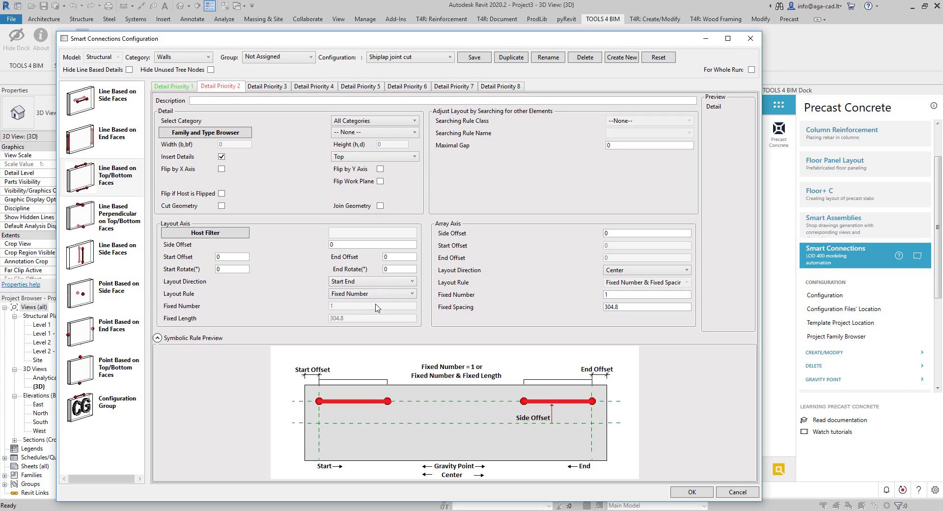
{"action": "left_click", "coordinate": [363, 132]}
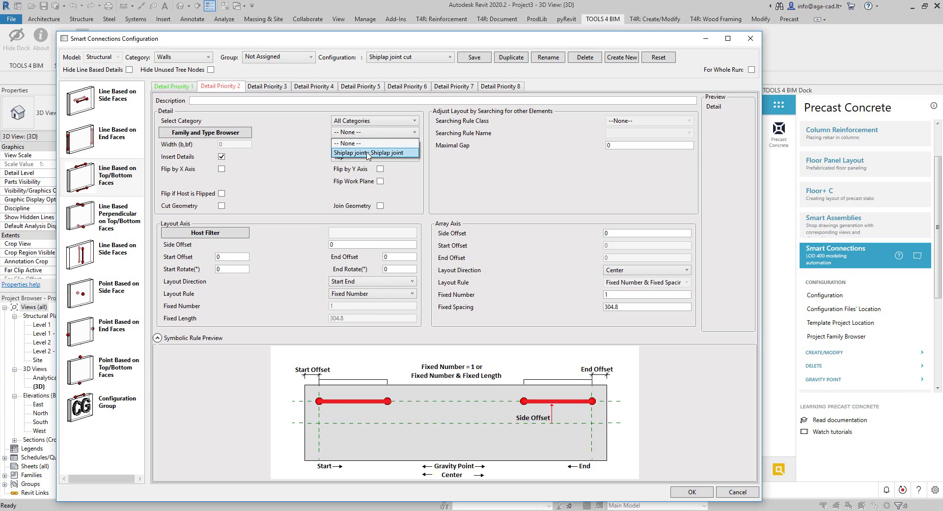
{"action": "left_click", "coordinate": [368, 146]}
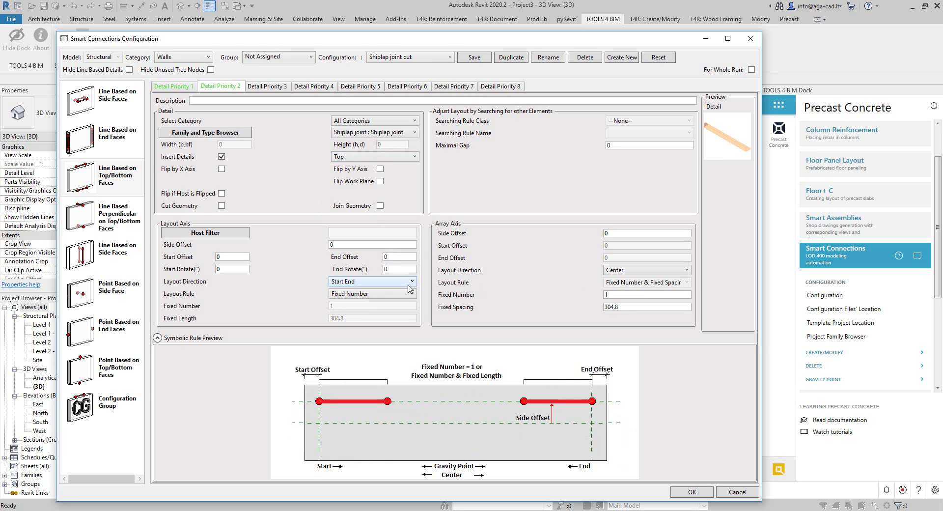
{"action": "left_click", "coordinate": [380, 182]}
Save the configuration and insert its Shiplap joint cut details into the four selected wall panels
{"action": "left_click", "coordinate": [672, 488]}
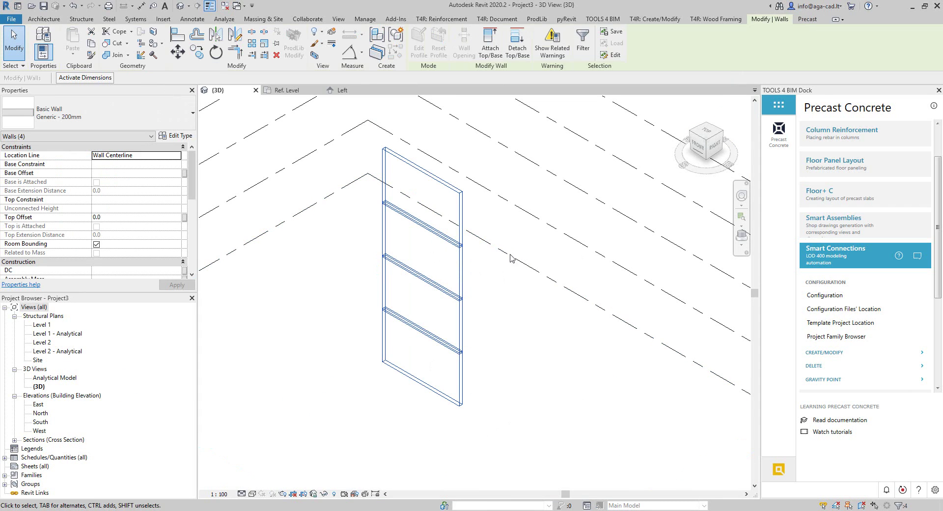
{"action": "left_click", "coordinate": [817, 350]}
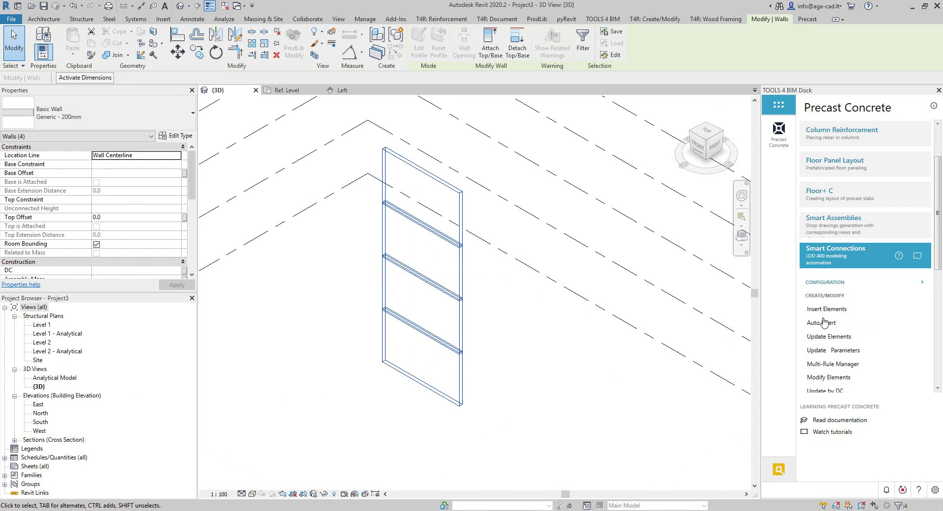
{"action": "scroll", "coordinate": [824, 324], "scroll_direction": "down", "scroll_amount": 2}
{"action": "left_click", "coordinate": [824, 249]}
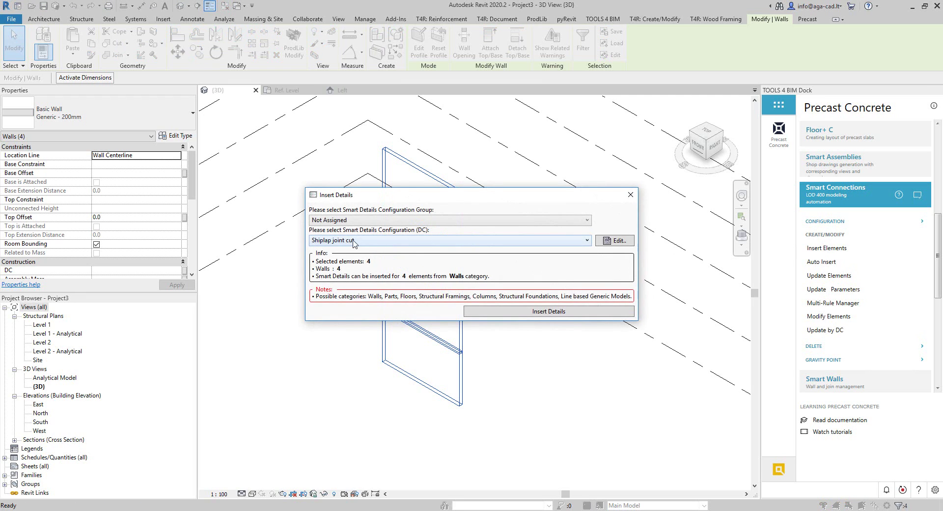
{"action": "left_click", "coordinate": [540, 314]}
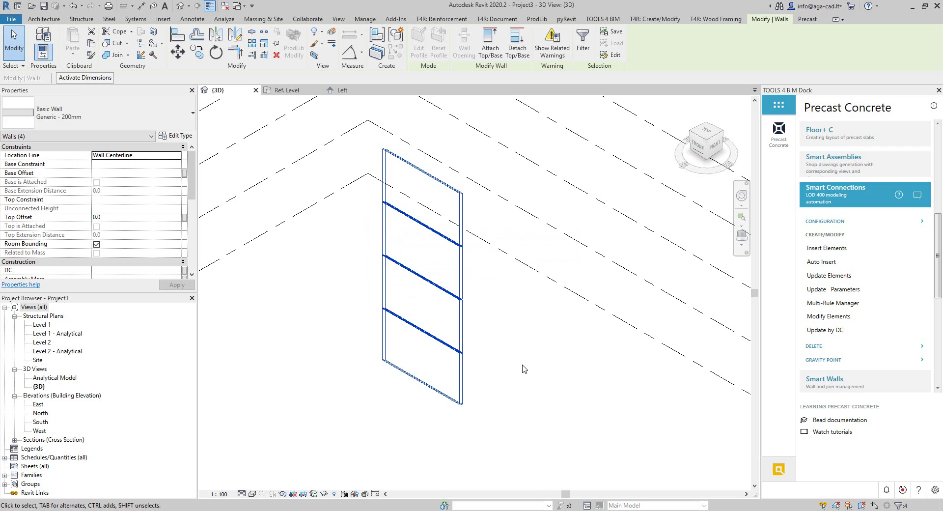
Shade the 3D view of the wall with the Consistent Colors visual style
{"action": "scroll", "coordinate": [461, 361], "scroll_direction": "up", "scroll_amount": 6}
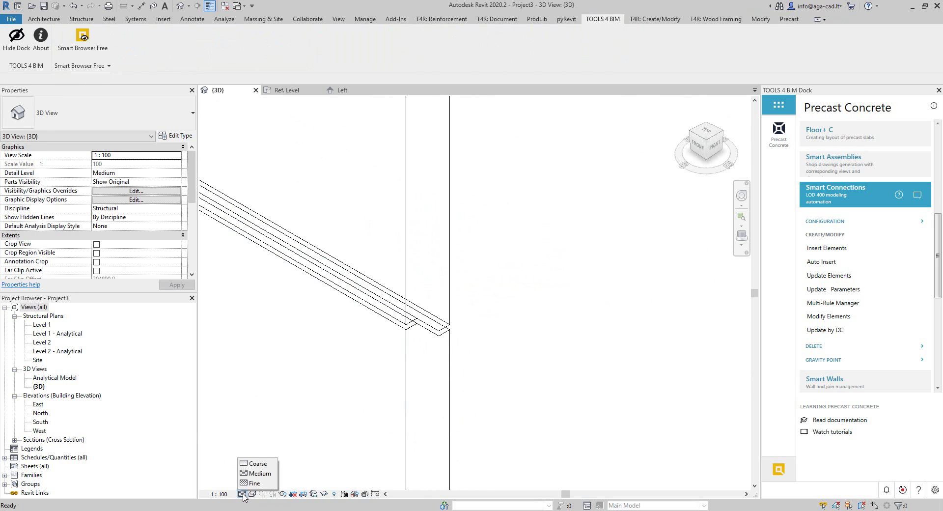
{"action": "left_click", "coordinate": [252, 493]}
{"action": "left_click", "coordinate": [270, 463]}
{"action": "mouse_move", "coordinate": [269, 455]}
{"action": "middle_mouse_down"}
{"action": "mouse_move", "coordinate": [486, 364]}
{"action": "mouse_move", "coordinate": [554, 446]}
{"action": "mouse_move", "coordinate": [537, 339]}
{"action": "middle_mouse_up"}
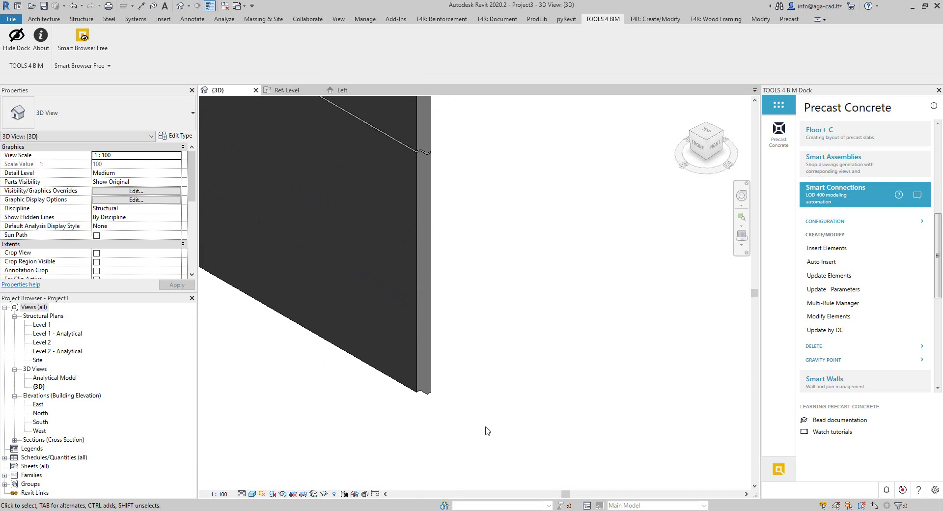
{"action": "left_click", "coordinate": [424, 400]}
{"action": "left_click", "coordinate": [418, 450]}
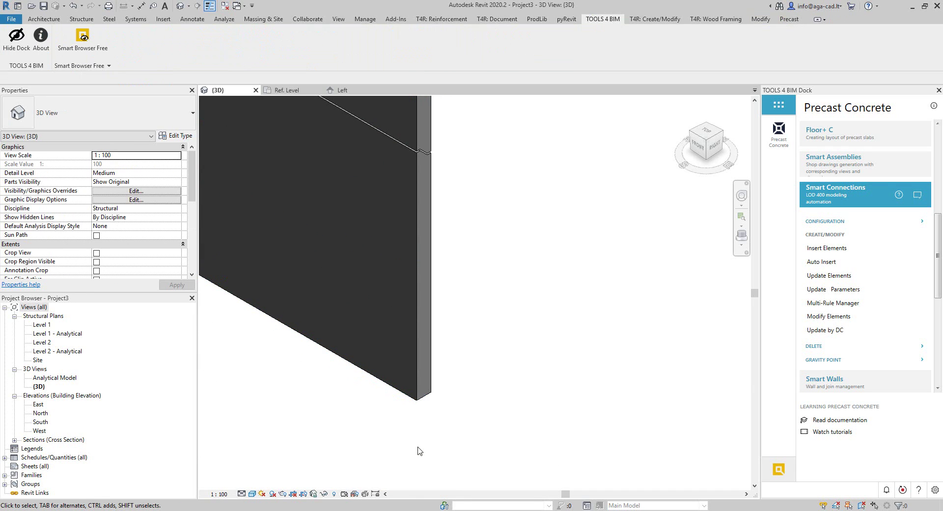
{"action": "scroll", "coordinate": [440, 297], "scroll_direction": "down", "scroll_amount": 3}
{"action": "scroll", "coordinate": [436, 259], "scroll_direction": "up", "scroll_amount": 6}
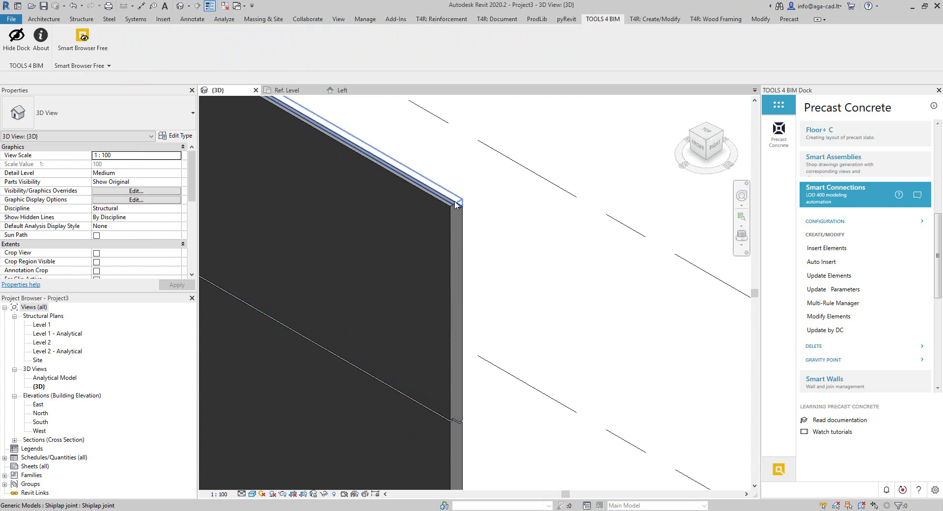
For a selected shiplap joint, turn off Detail Priority 2 insertion and update the details
{"action": "left_click", "coordinate": [456, 205]}
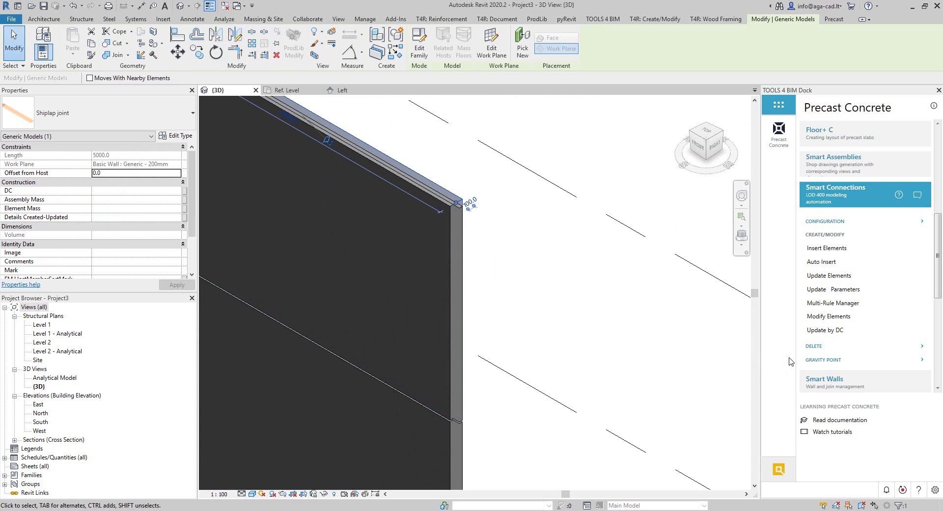
{"action": "left_click", "coordinate": [828, 316]}
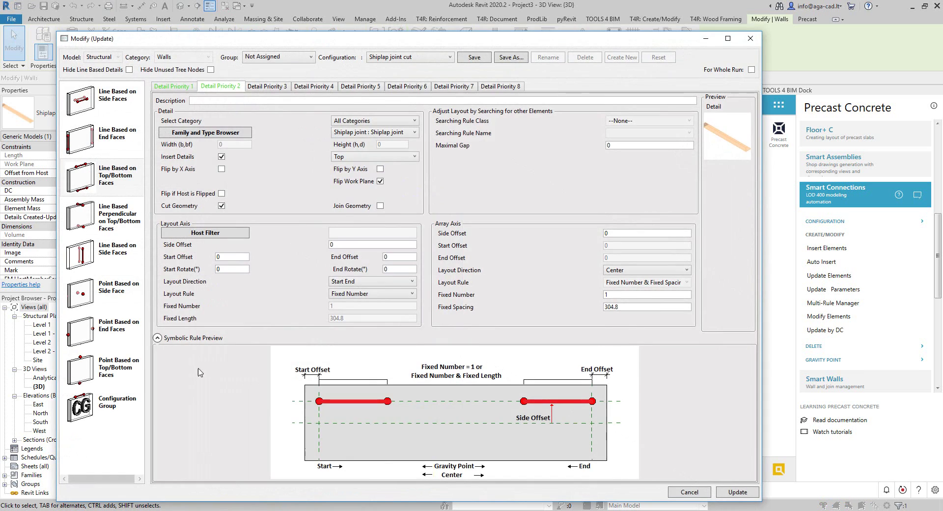
{"action": "left_click", "coordinate": [221, 158]}
{"action": "left_click", "coordinate": [732, 492]}
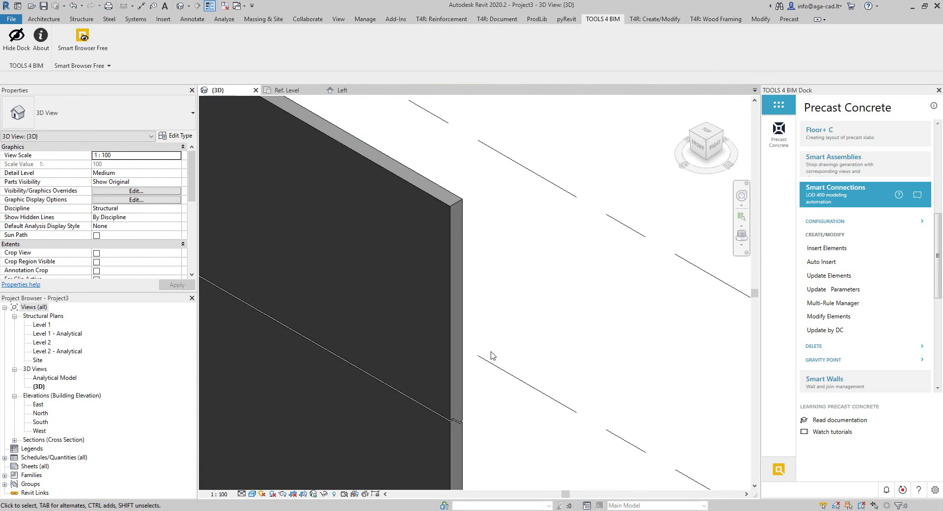
{"action": "scroll", "coordinate": [492, 355], "scroll_direction": "down", "scroll_amount": 5}
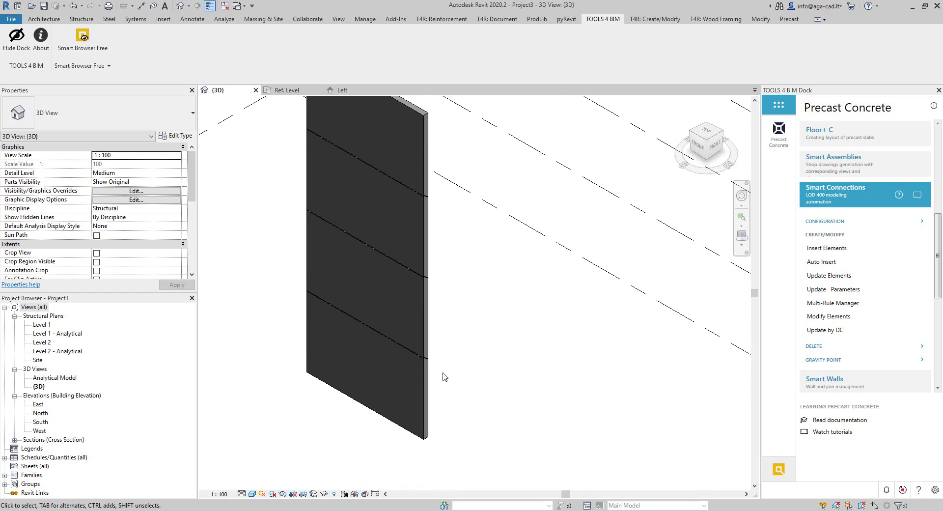
{"action": "scroll", "coordinate": [443, 379], "scroll_direction": "up", "scroll_amount": 1}
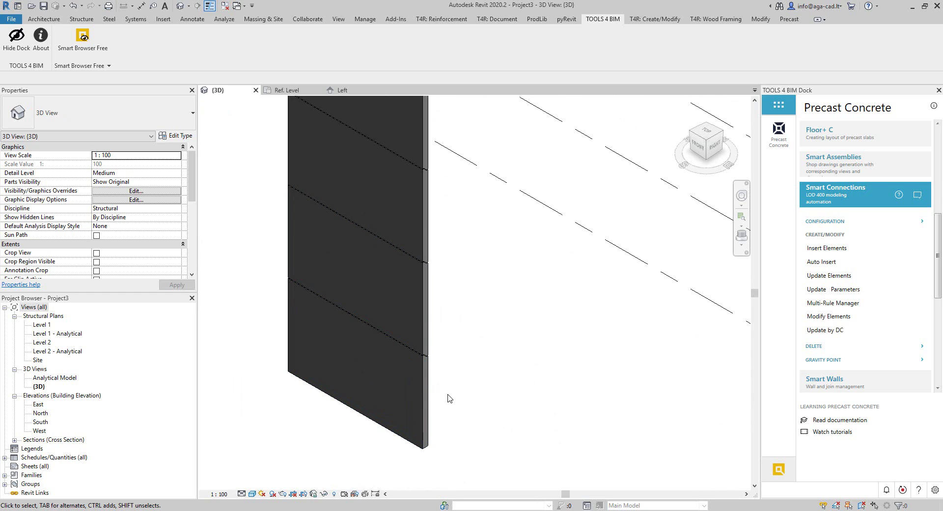